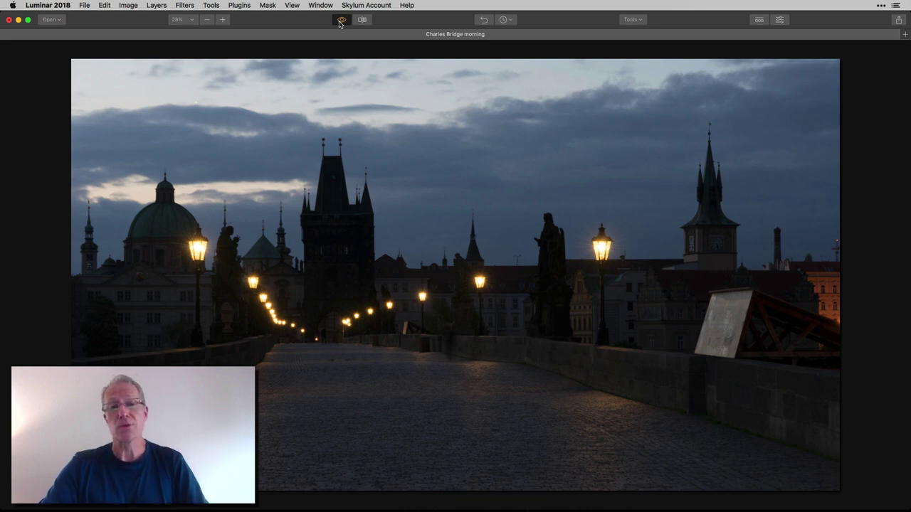
Step: Toggle the compare view between the edited sunset result and the unedited original photo
click(340, 23)
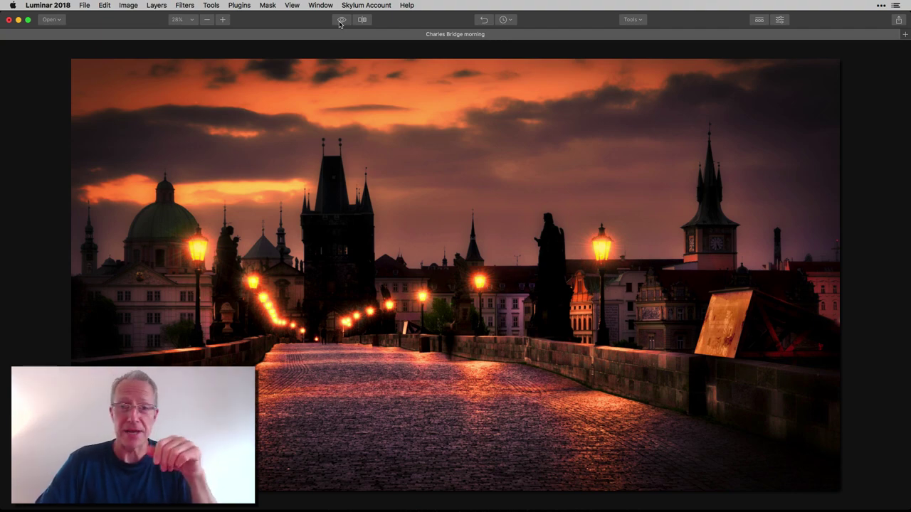
click(341, 20)
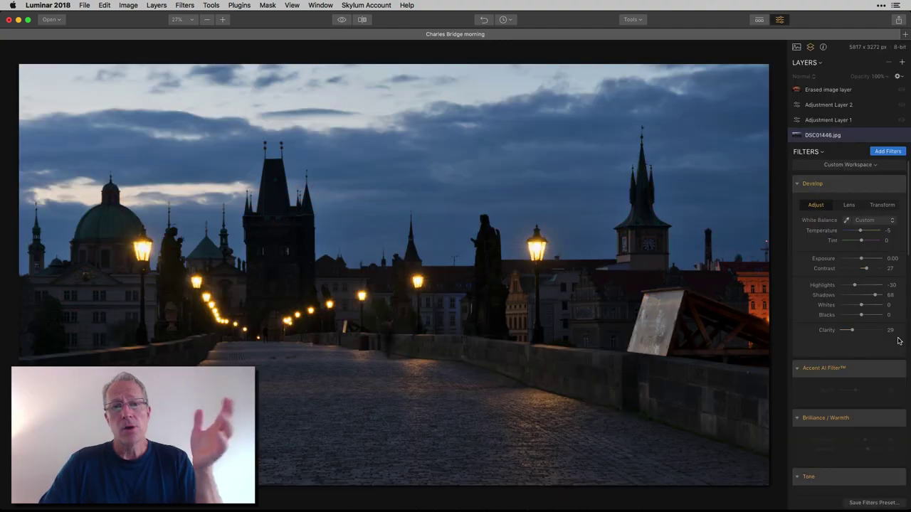
Step: Return to the edited view and switch on the Accent AI filter (Boost 36)
click(341, 20)
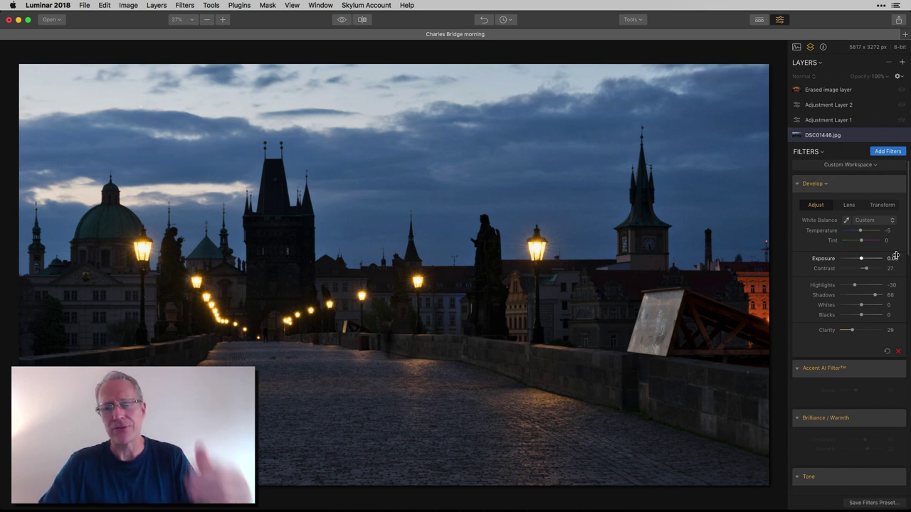
scroll(863, 287, down, 1)
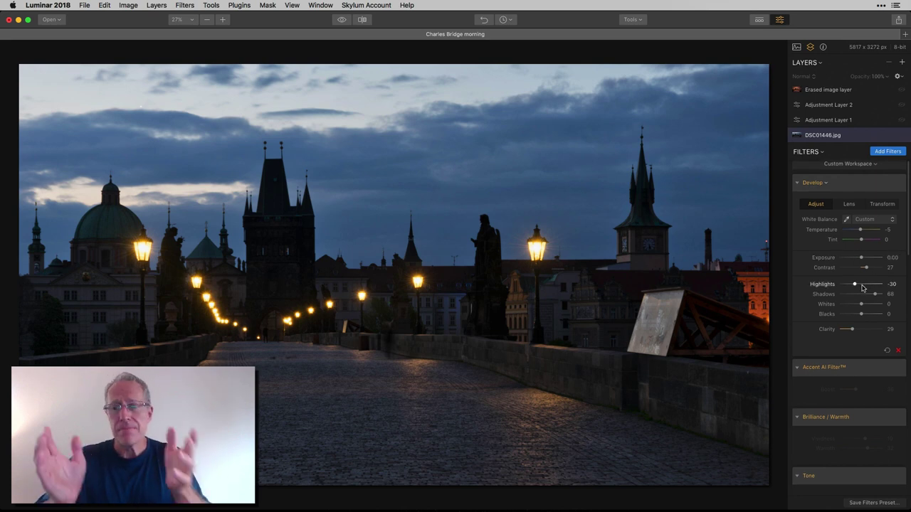
scroll(862, 287, down, 3)
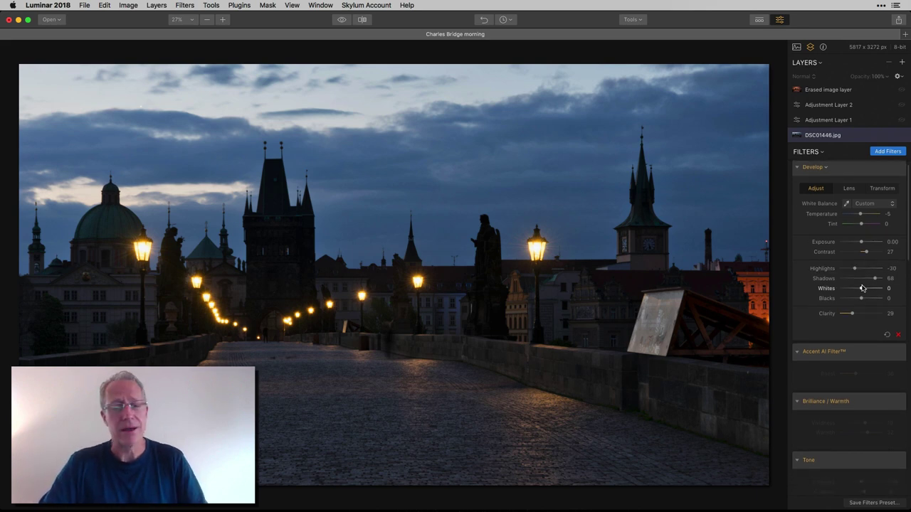
scroll(863, 286, down, 5)
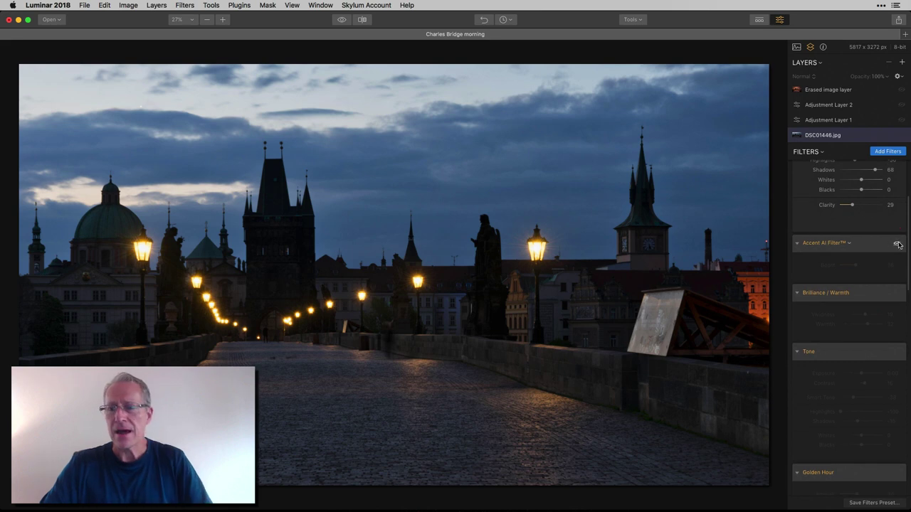
click(896, 244)
Step: Enable Brilliance / Warmth (Vividness 19, Warmth 32) and scroll through the base photo's filter stack
scroll(855, 311, down, 3)
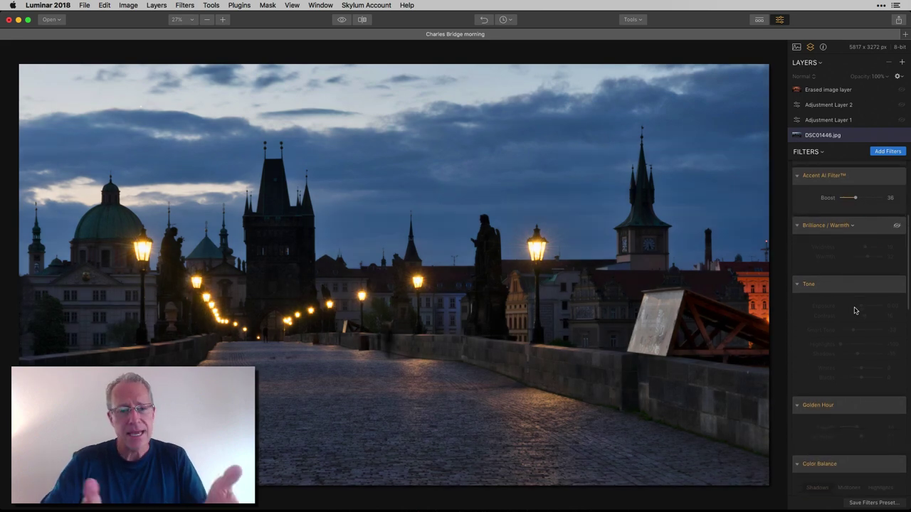
click(897, 225)
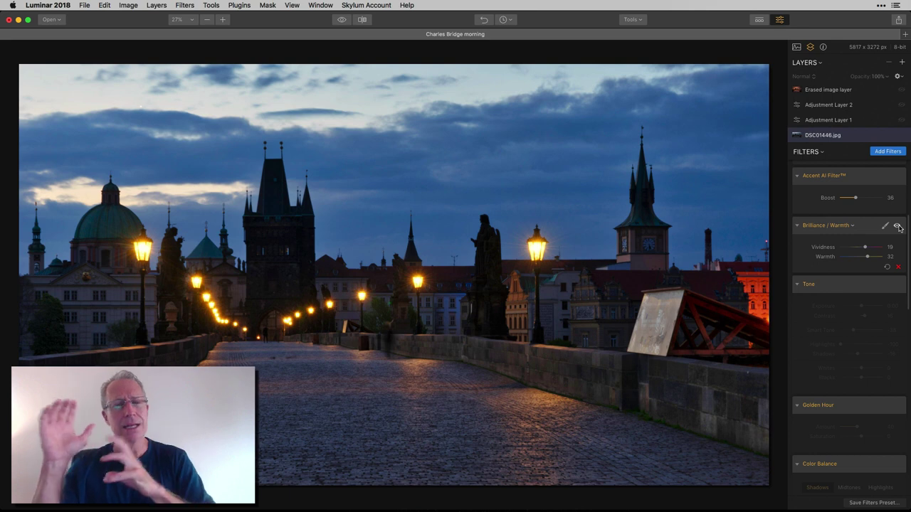
scroll(898, 227, down, 3)
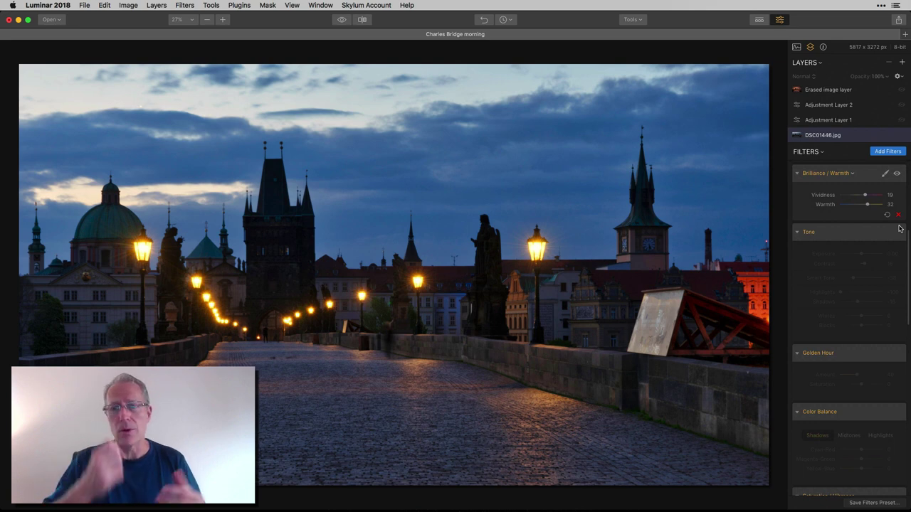
scroll(898, 228, down, 1)
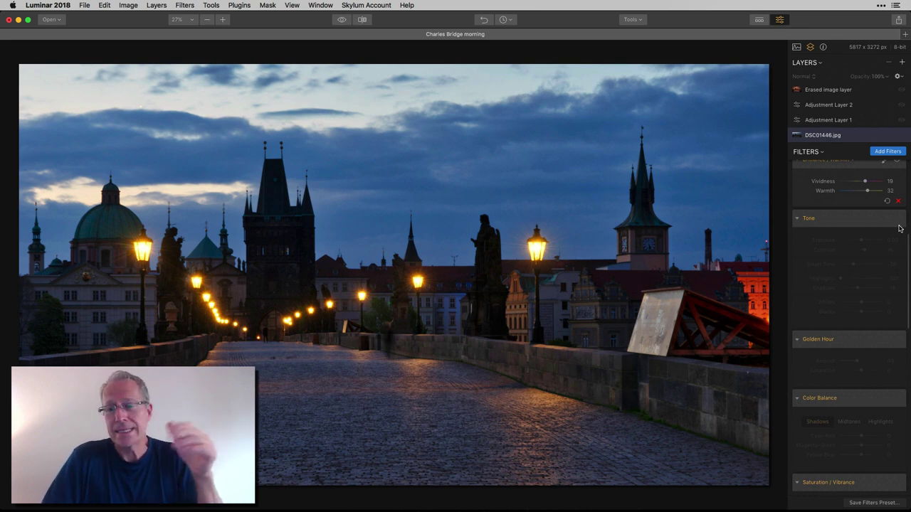
scroll(899, 228, up, 2)
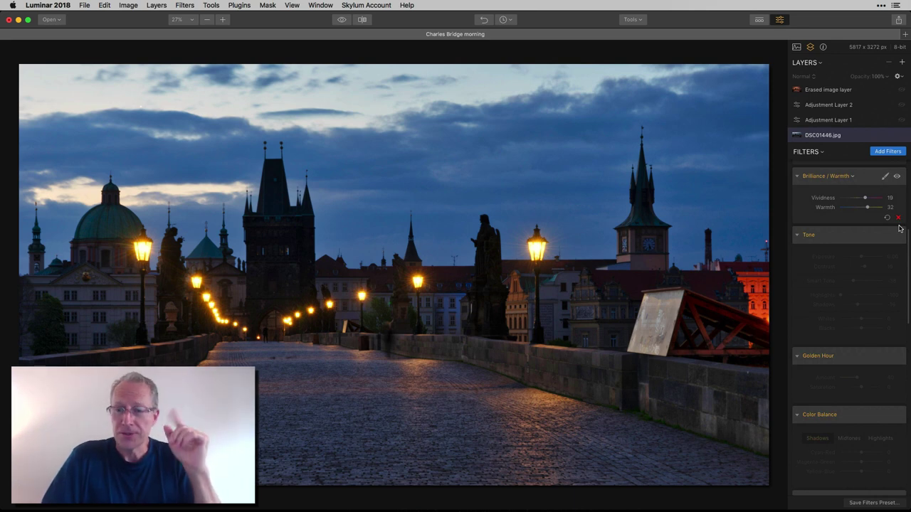
scroll(899, 225, down, 2)
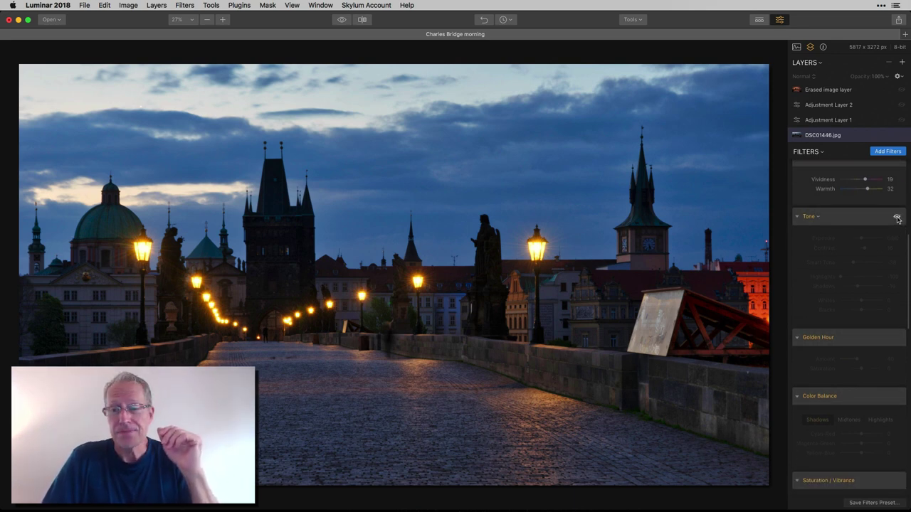
Step: Switch on the Tone and Golden Hour filters on the base photo
click(896, 217)
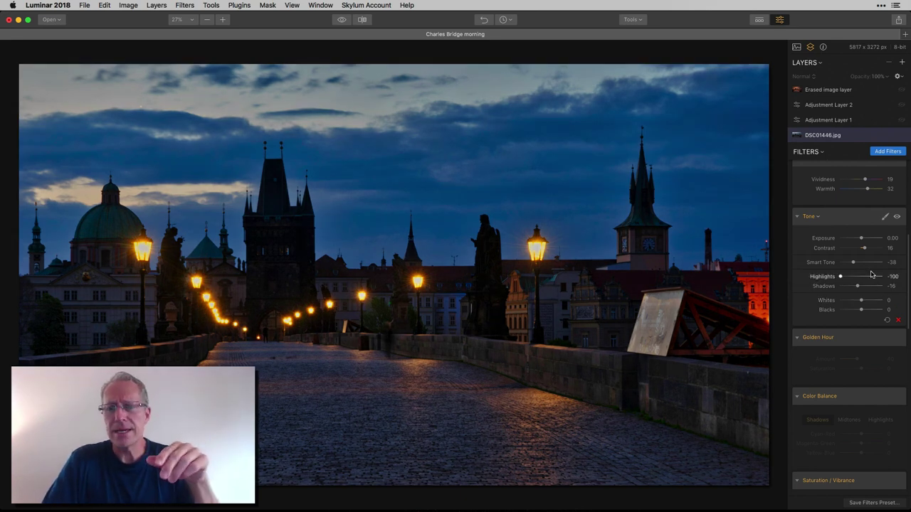
scroll(868, 272, down, 3)
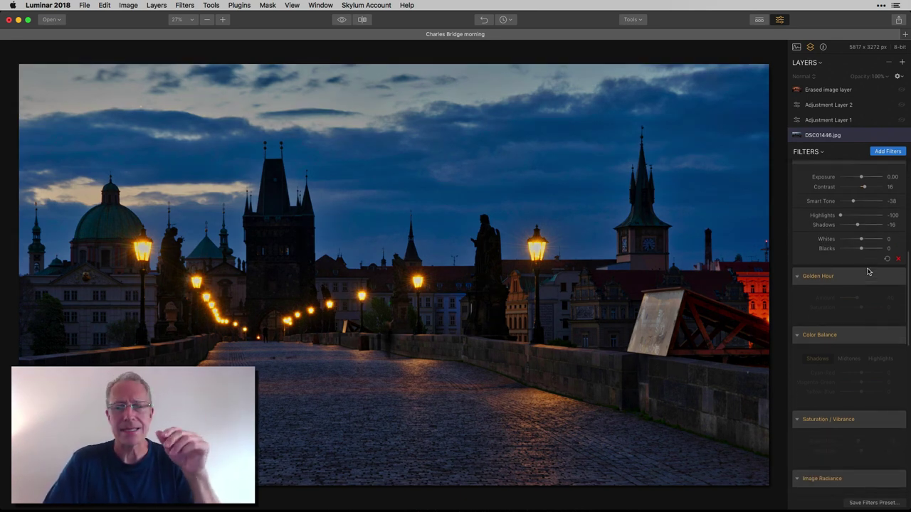
scroll(868, 269, down, 2)
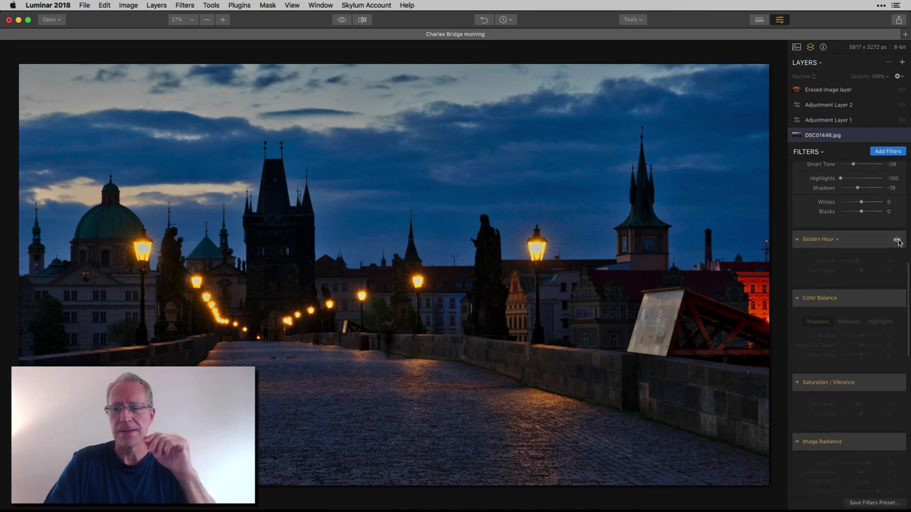
click(896, 242)
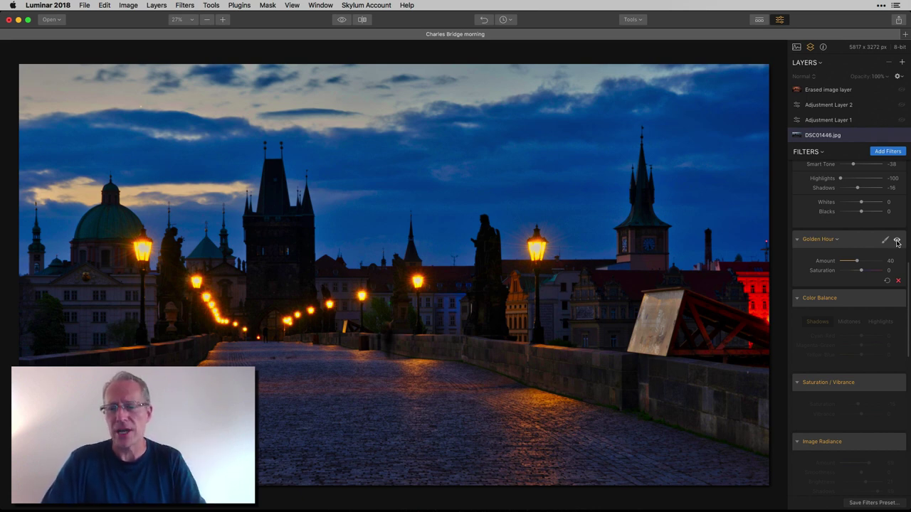
Step: Check Color Balance's Midtones and Highlights, then enable Saturation / Vibrance at Saturation -15
scroll(896, 243, down, 3)
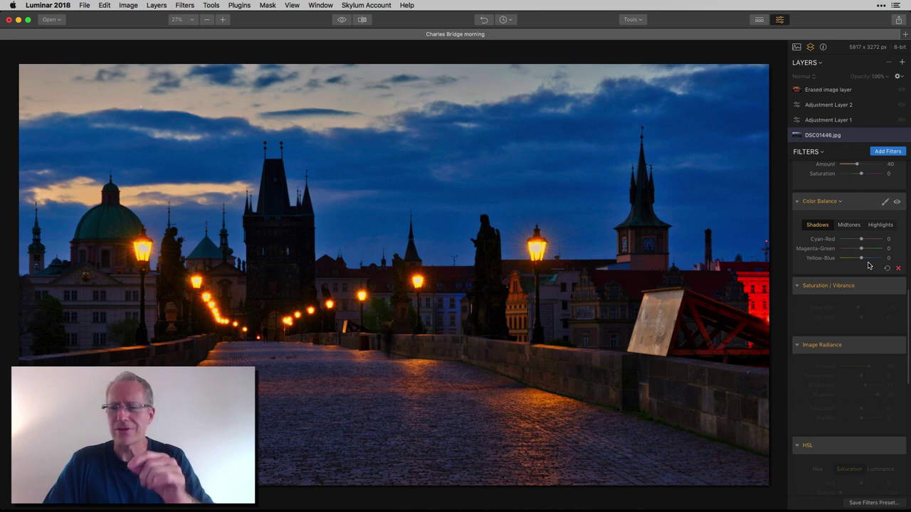
scroll(868, 265, down, 1)
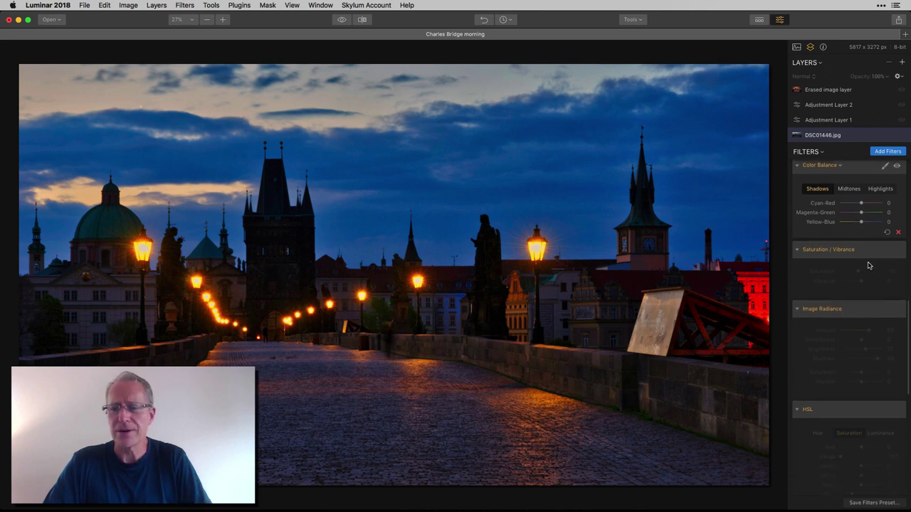
click(854, 187)
click(880, 187)
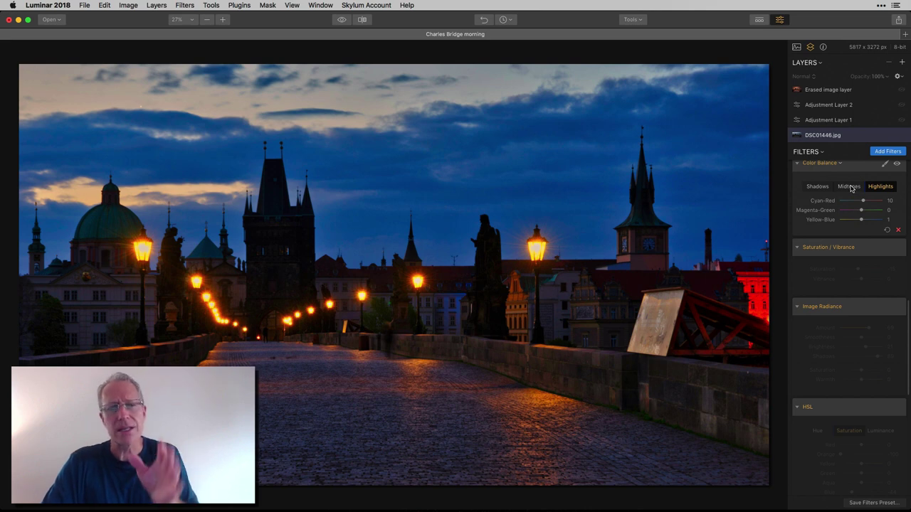
click(849, 187)
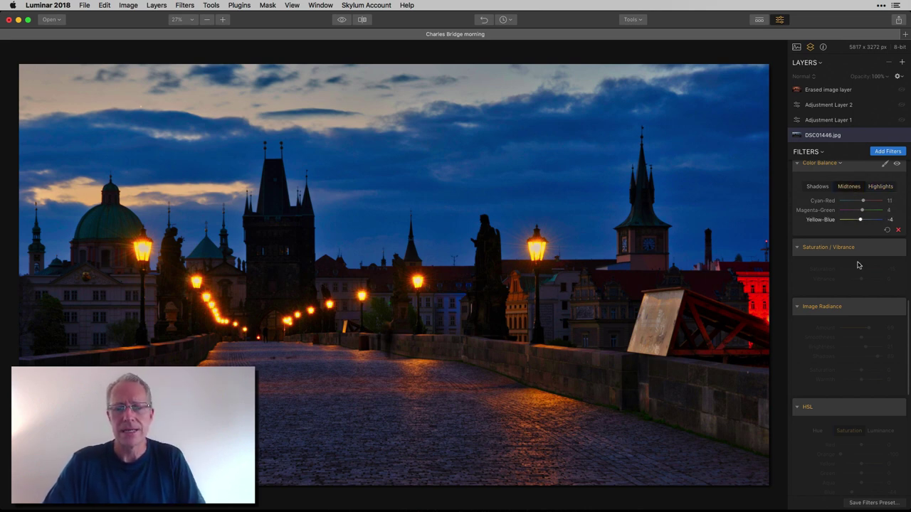
scroll(857, 281, down, 1)
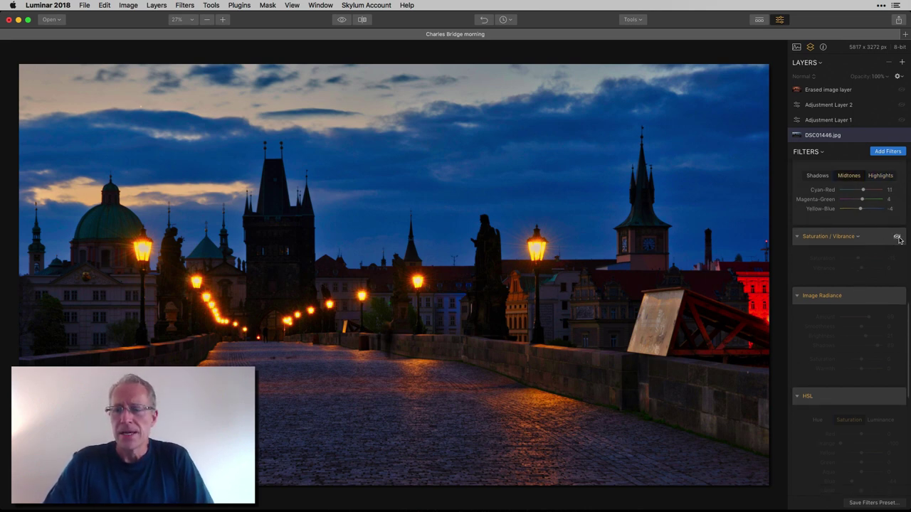
click(897, 237)
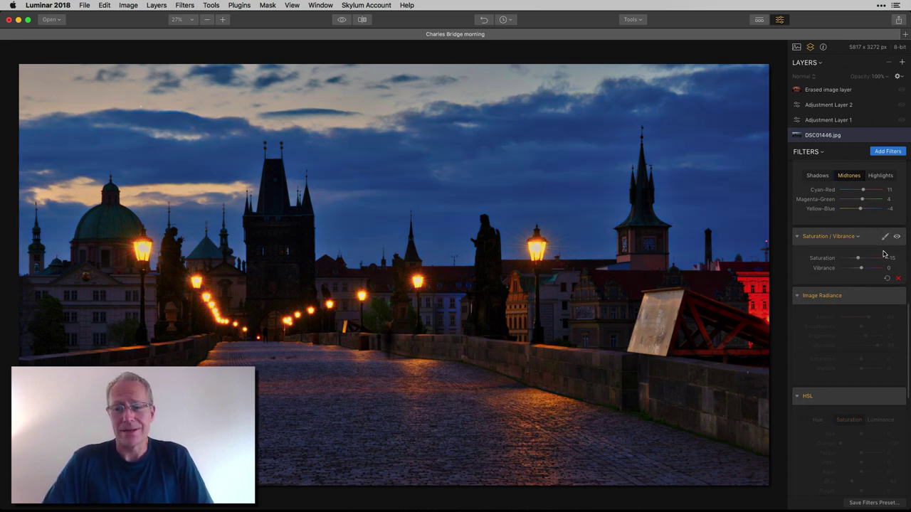
scroll(886, 309, down, 5)
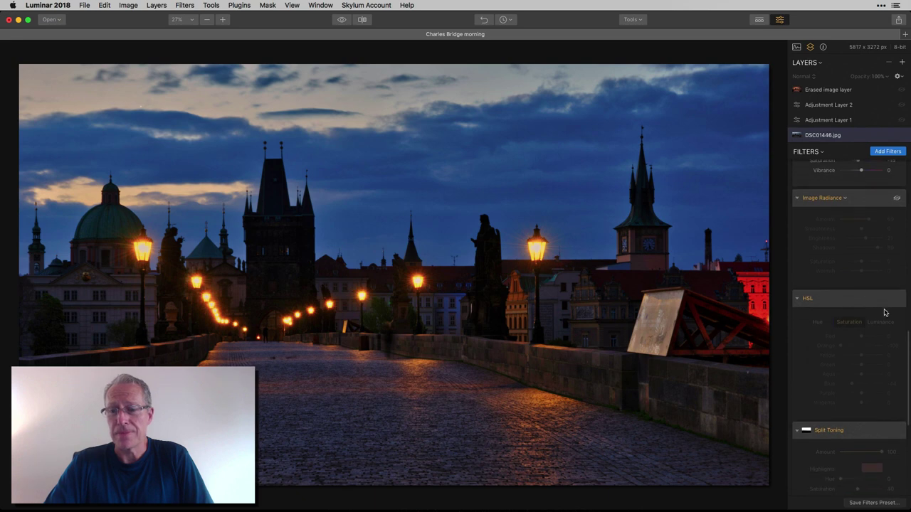
Step: Toggle Image Radiance off and on to compare its effect, leaving it enabled
click(897, 200)
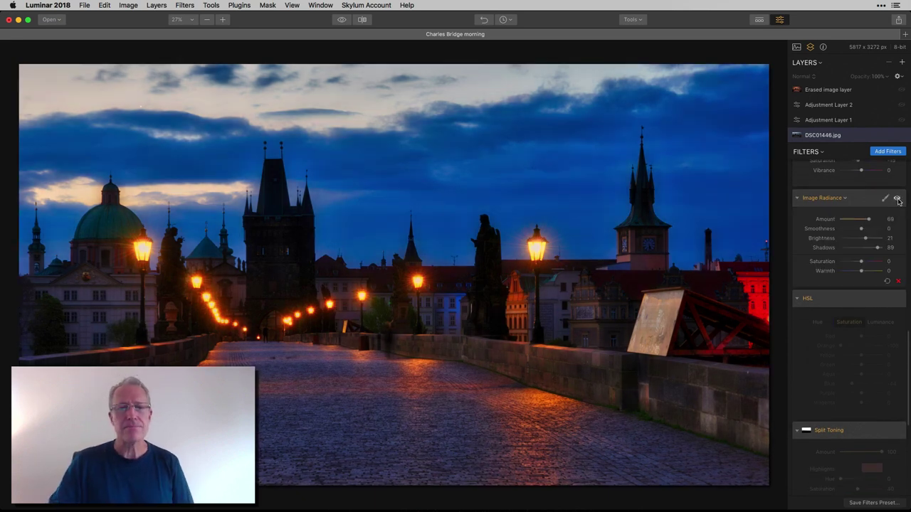
click(897, 200)
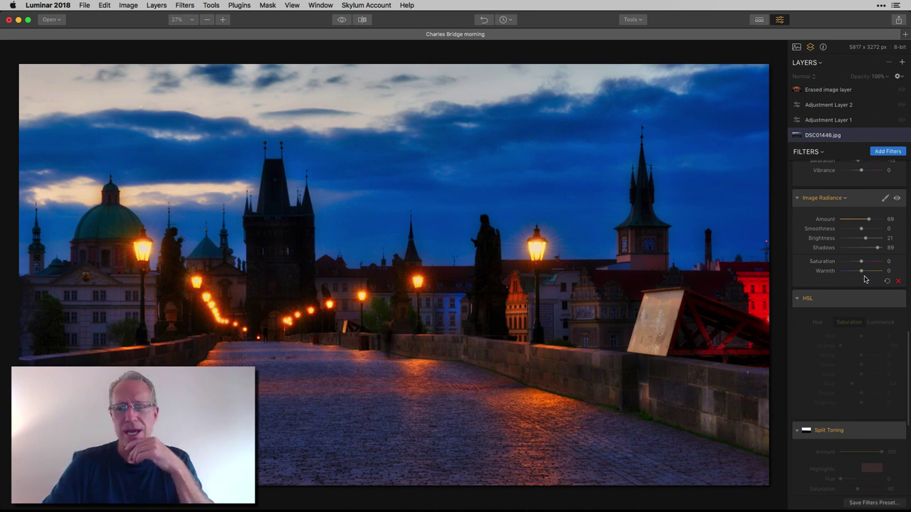
click(897, 199)
click(898, 200)
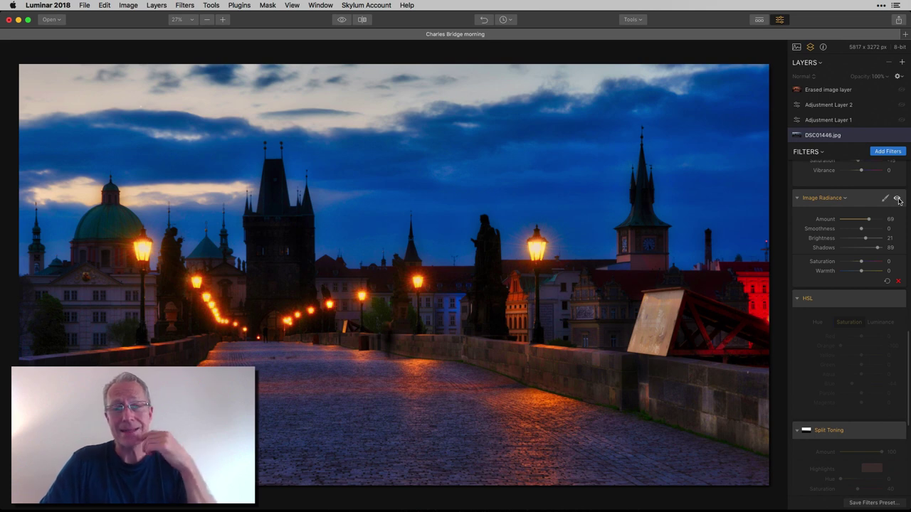
Step: Enable HSL, Split Toning (Shadows hue 213) and a Vignette at Amount -78
scroll(871, 262, down, 2)
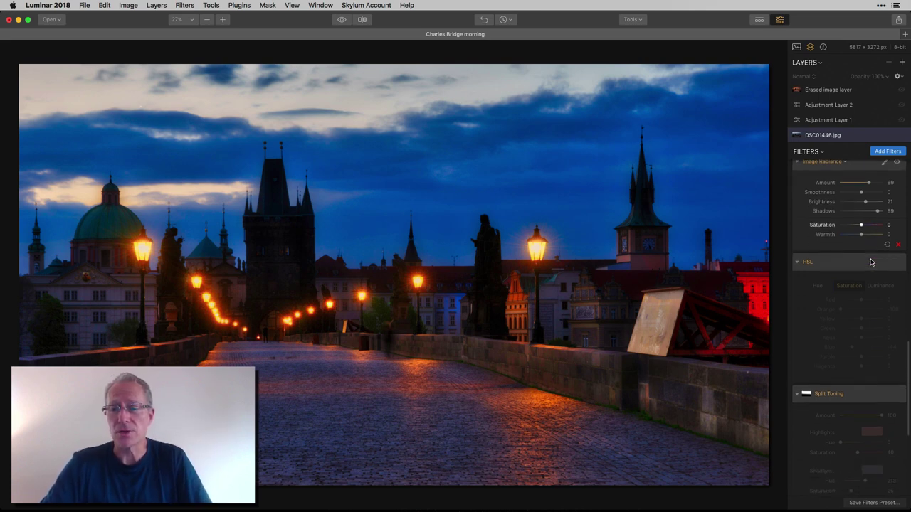
scroll(870, 261, down, 1)
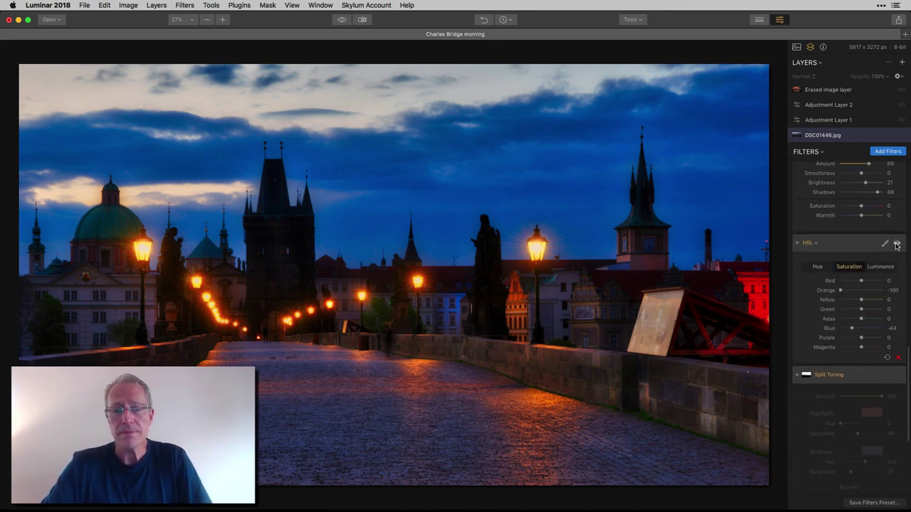
click(897, 244)
scroll(869, 292, down, 1)
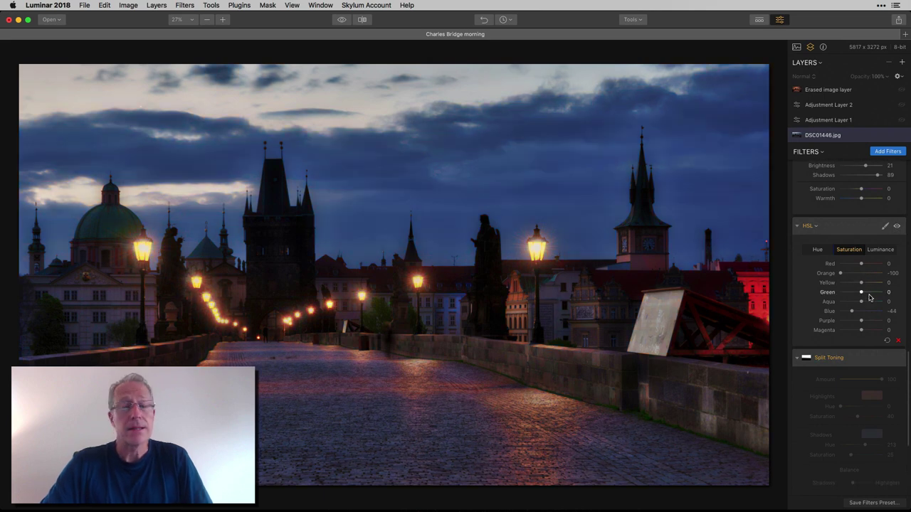
scroll(869, 298, down, 3)
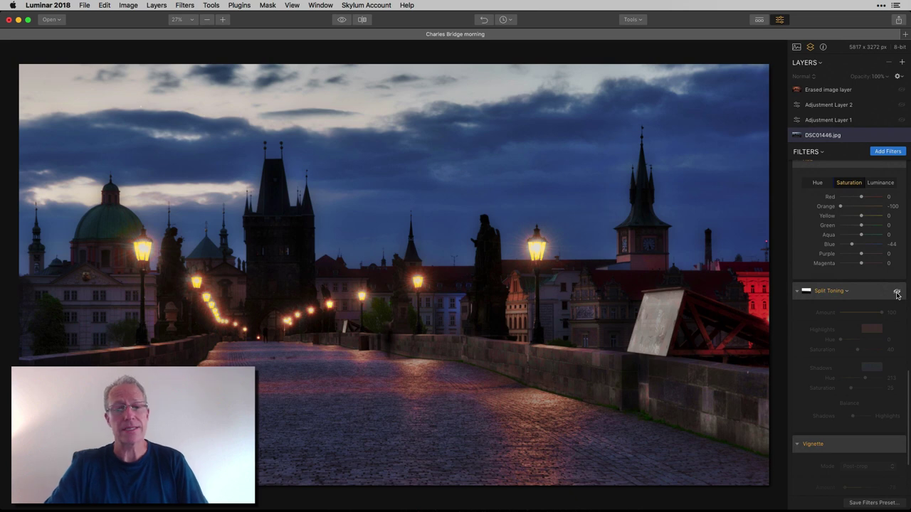
click(896, 293)
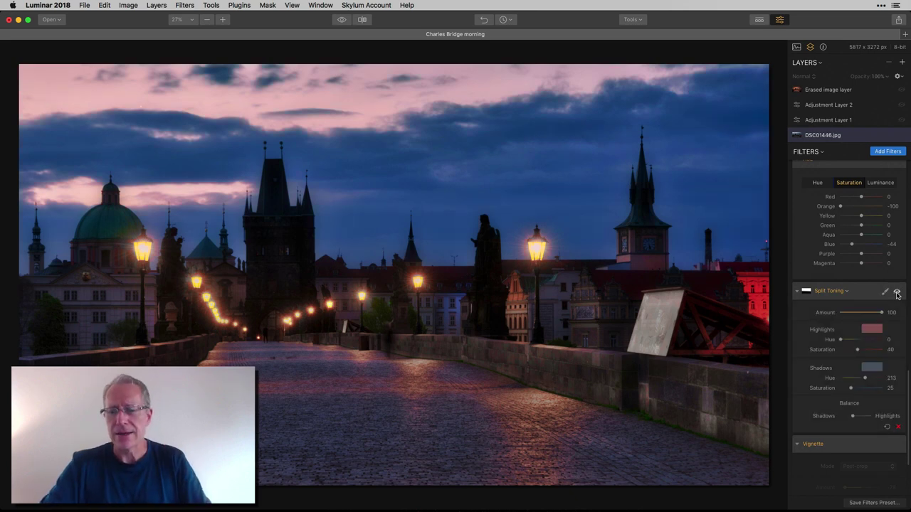
scroll(896, 320, down, 5)
click(896, 342)
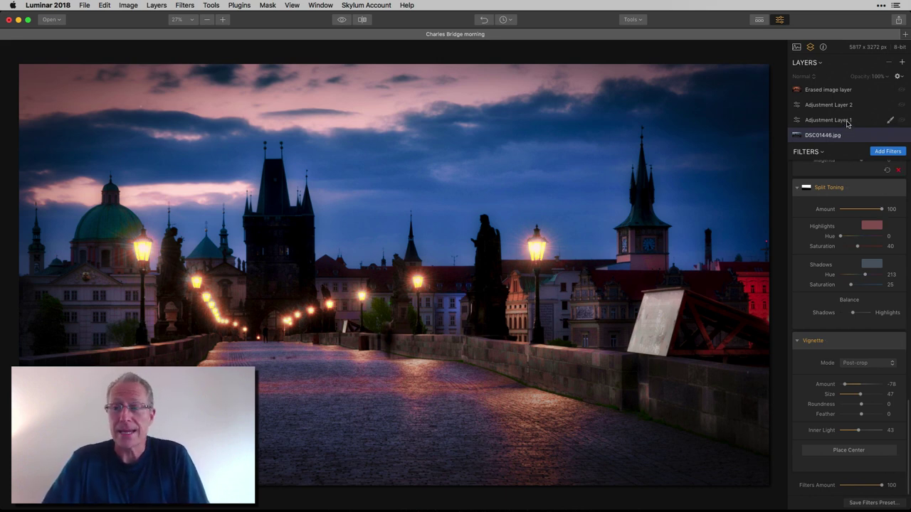
Step: Select Adjustment Layer 1 and enable its Brilliance / Warmth filter, comparing off and on
click(845, 121)
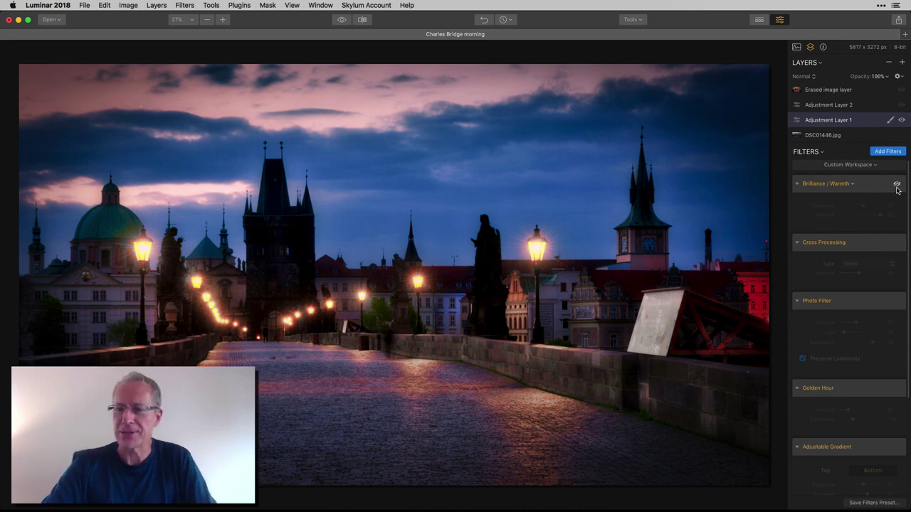
click(896, 184)
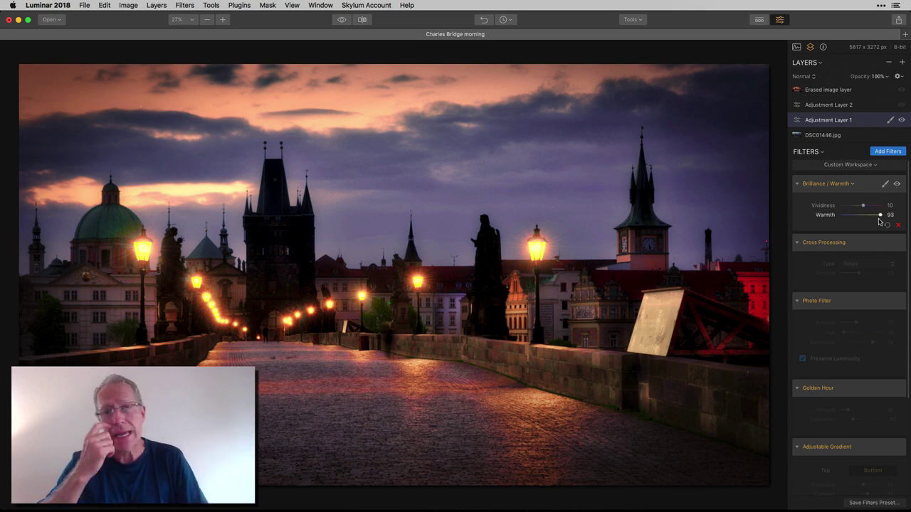
click(897, 184)
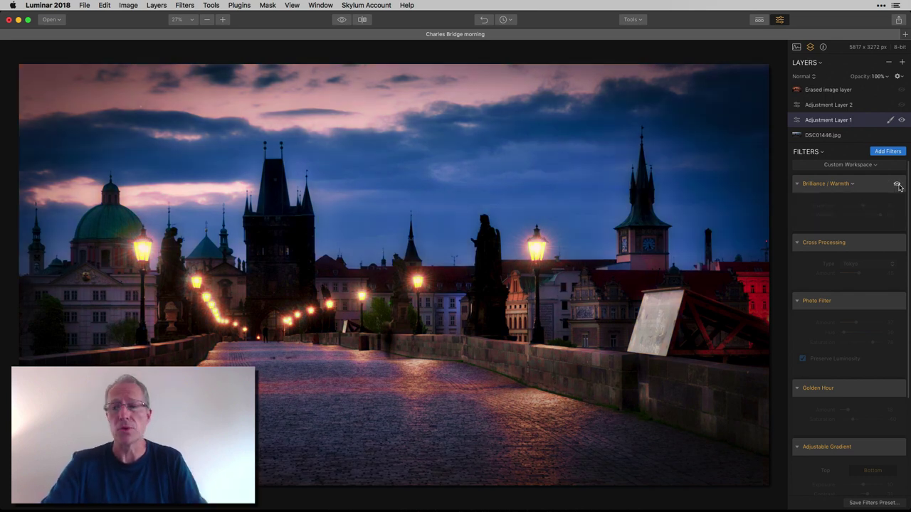
click(896, 185)
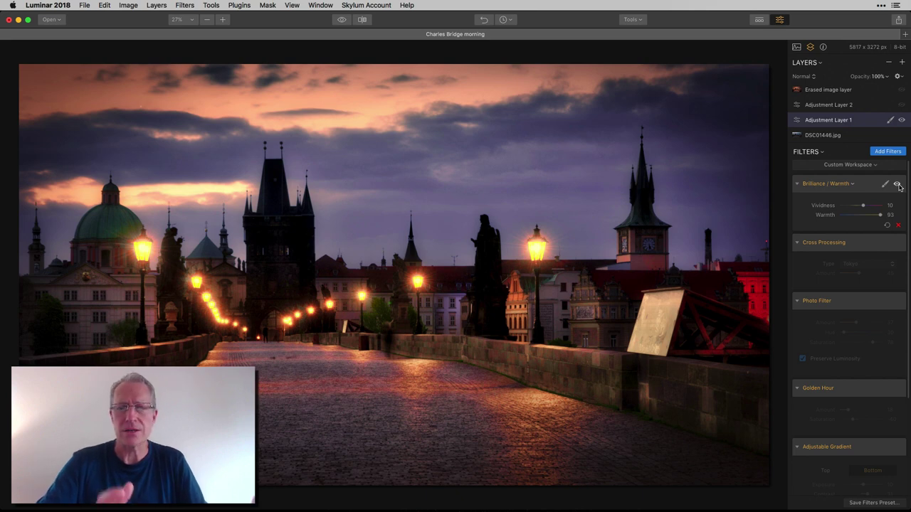
Step: Enable Tokyo Cross Processing (45) and the purple Photo Filter at Hue 30
scroll(895, 243, down, 1)
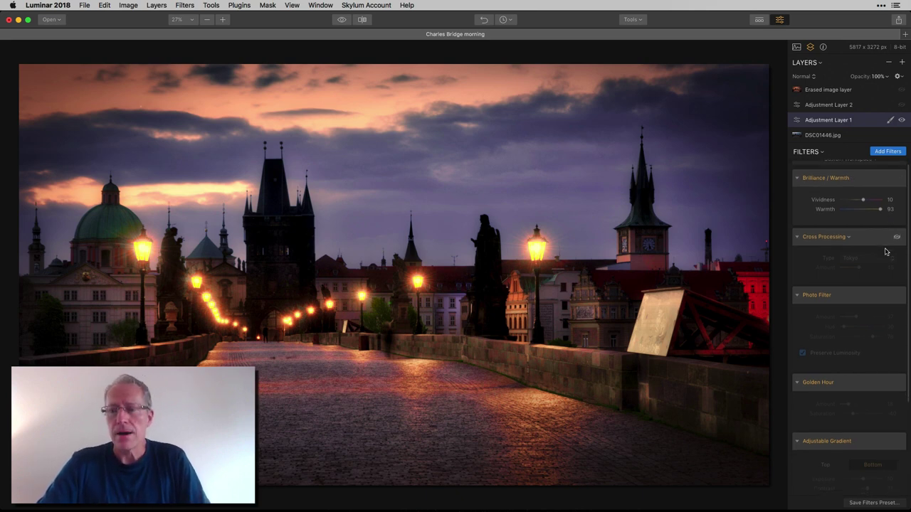
click(897, 238)
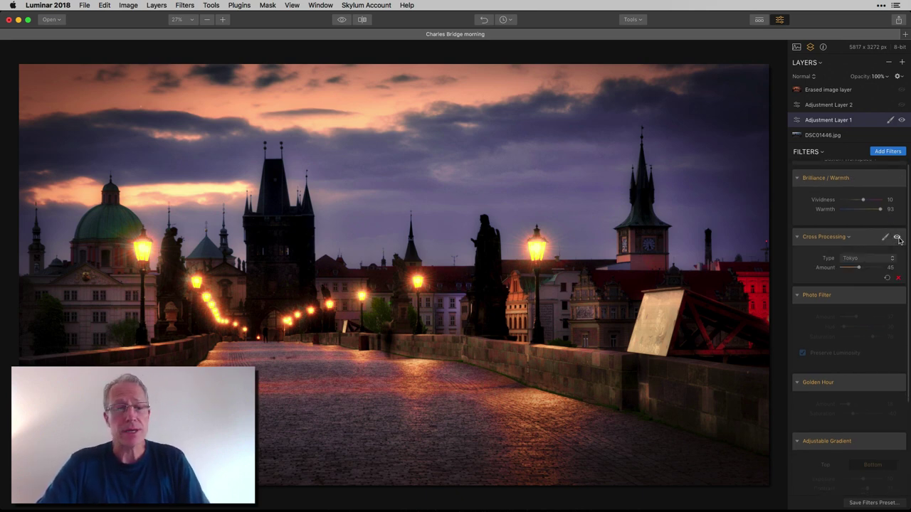
scroll(898, 243, down, 5)
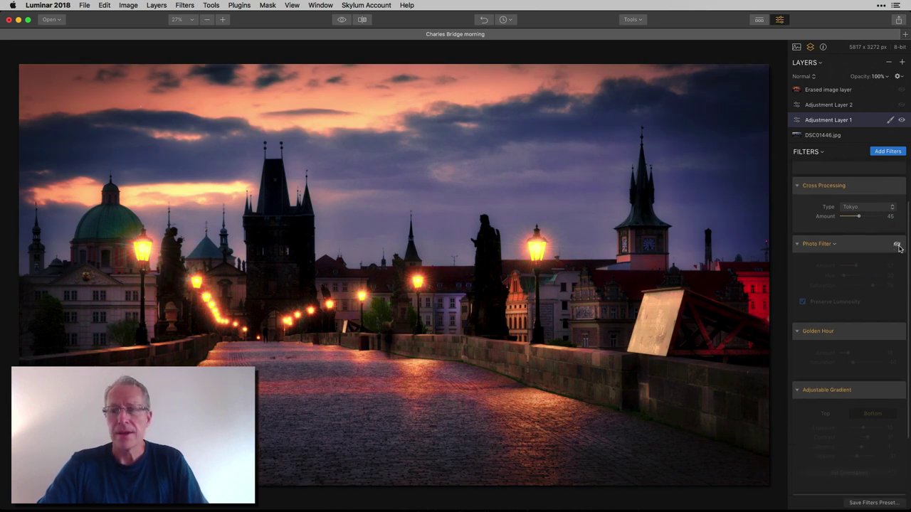
click(897, 244)
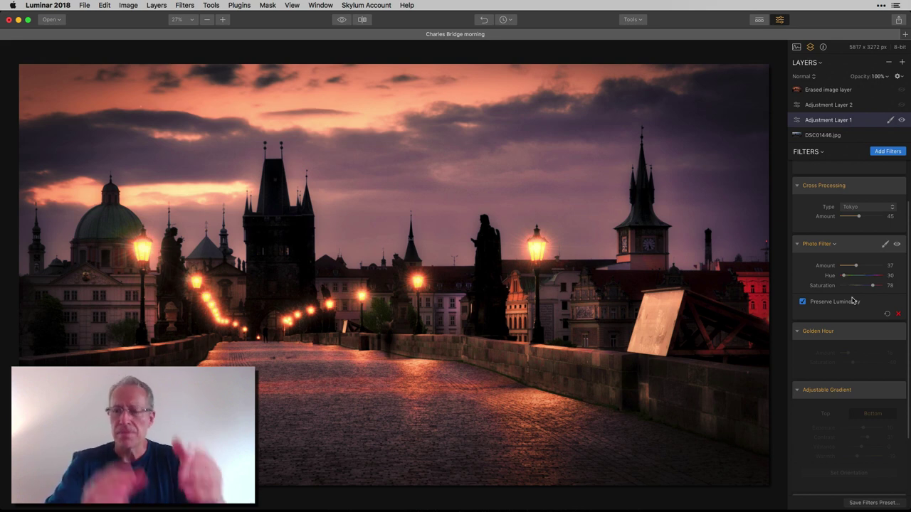
Step: Enable Golden Hour (Amount 18) and the Adjustable Gradient on Adjustment Layer 1
scroll(852, 301, down, 1)
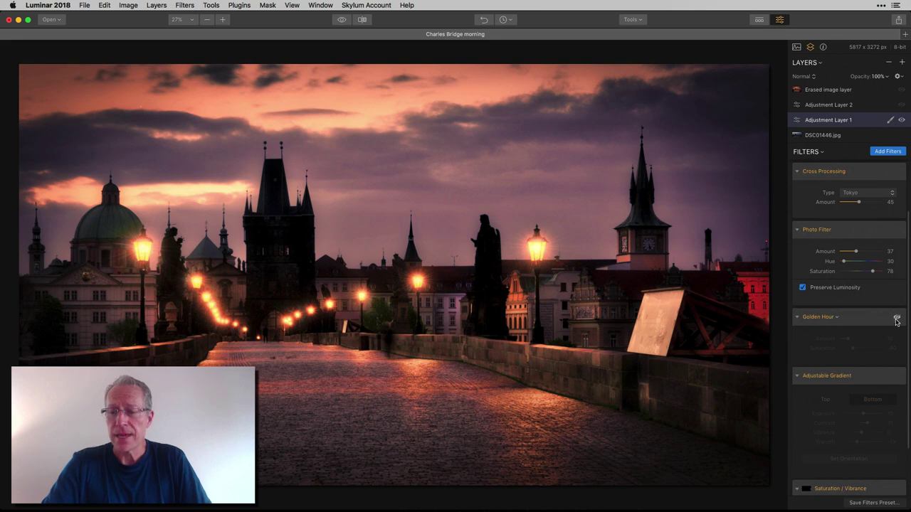
click(897, 320)
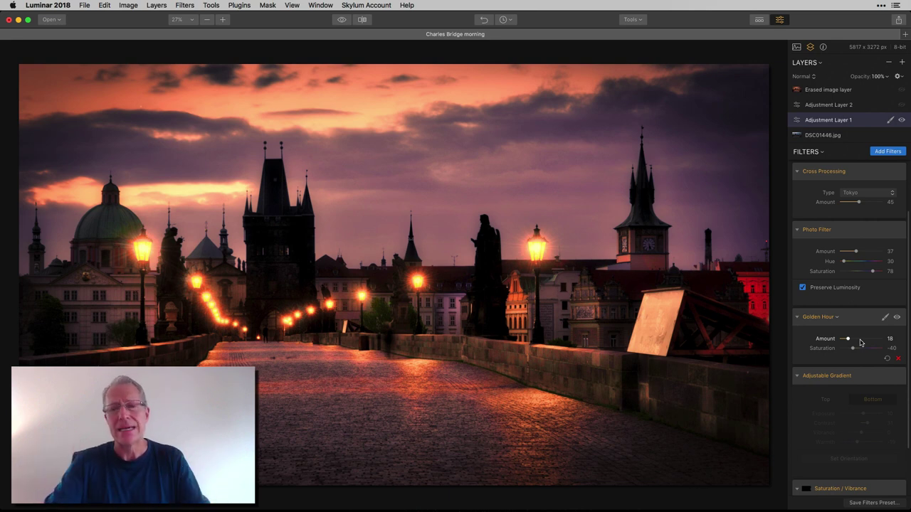
scroll(859, 343, down, 3)
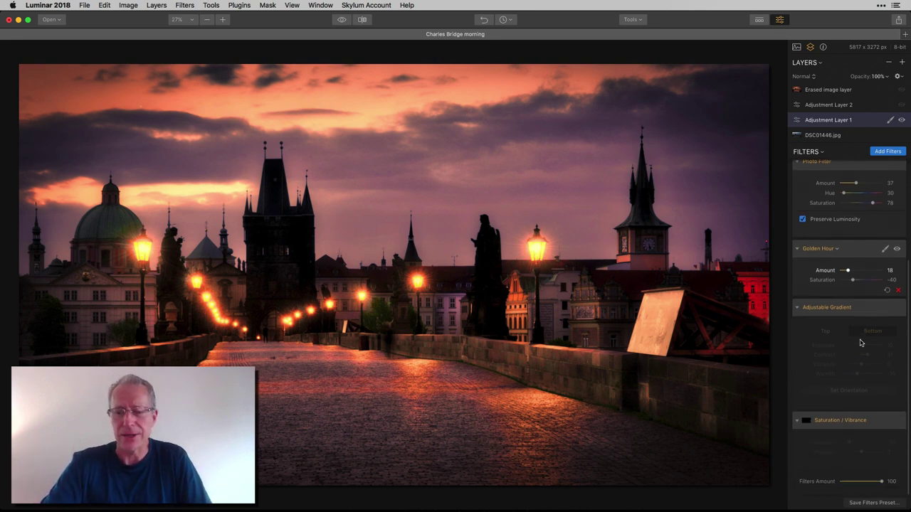
click(897, 313)
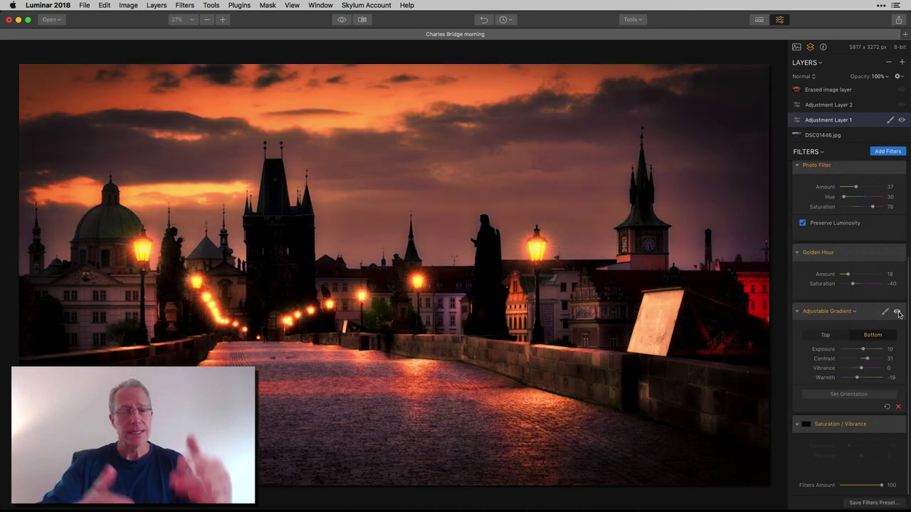
Step: Review the gradient's Top and Bottom settings and toggle it off and on to compare
click(825, 335)
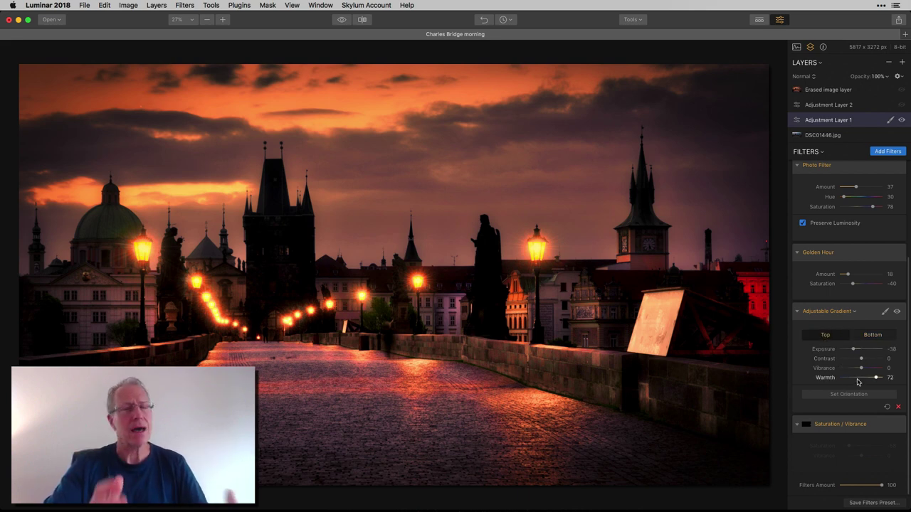
click(872, 336)
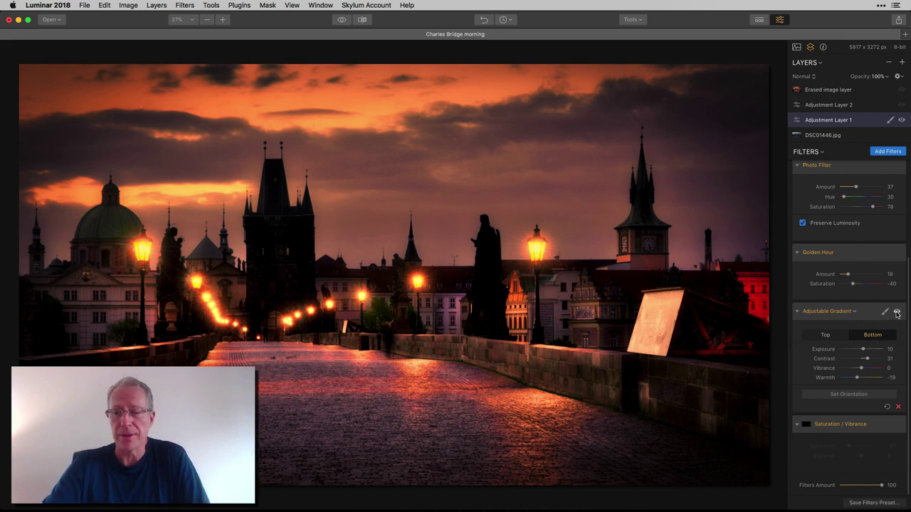
click(896, 311)
click(896, 312)
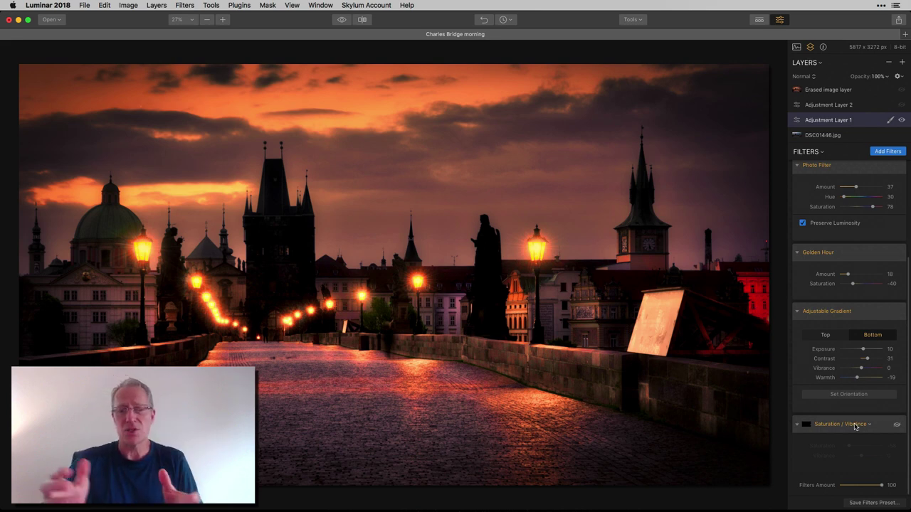
Step: Enable Saturation / Vibrance, compare Adjustment Layer 1 hidden versus shown, then select Adjustment Layer 2
click(897, 424)
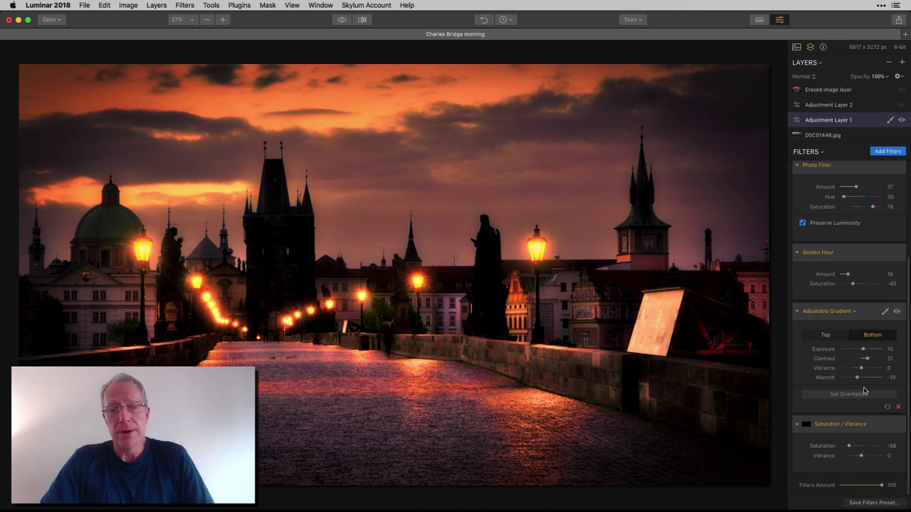
scroll(864, 391, up, 3)
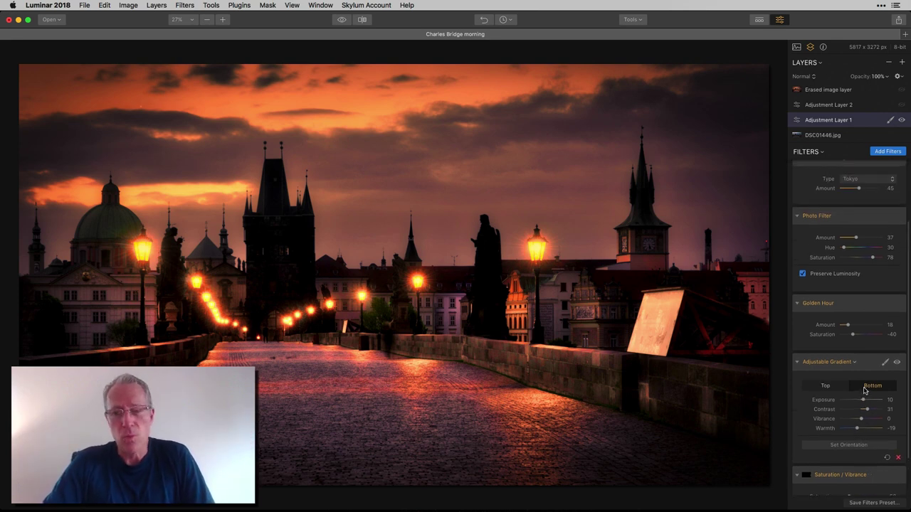
click(902, 121)
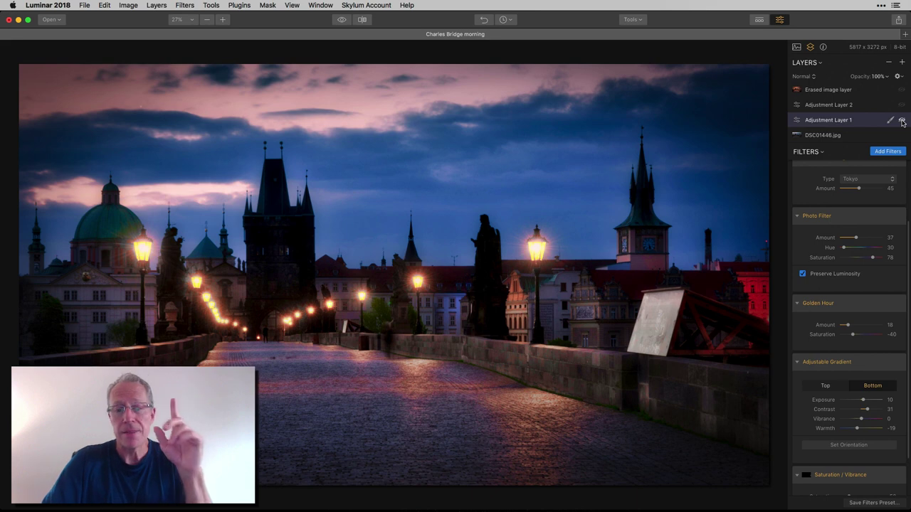
click(901, 121)
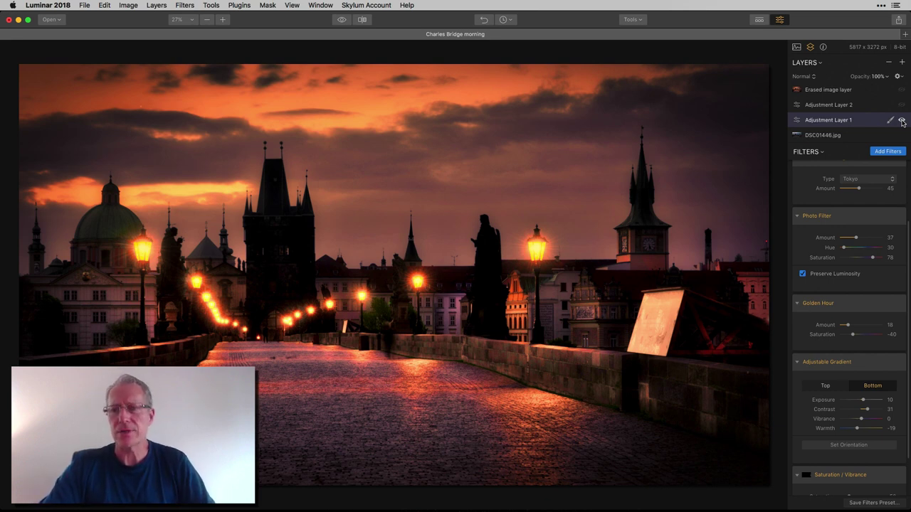
click(850, 106)
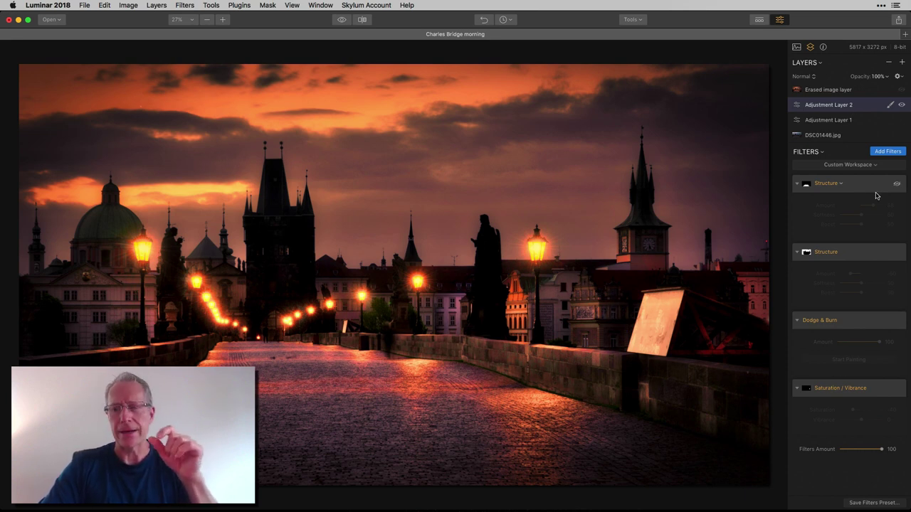
Step: Enable the first Structure filter (Amount 58), review its bridge mask, then enable the second (Amount -50)
click(896, 184)
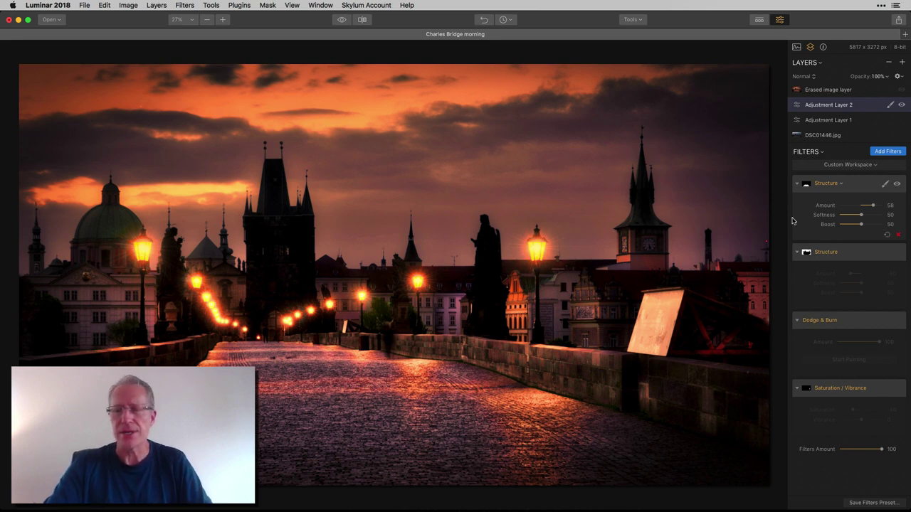
click(885, 183)
click(848, 197)
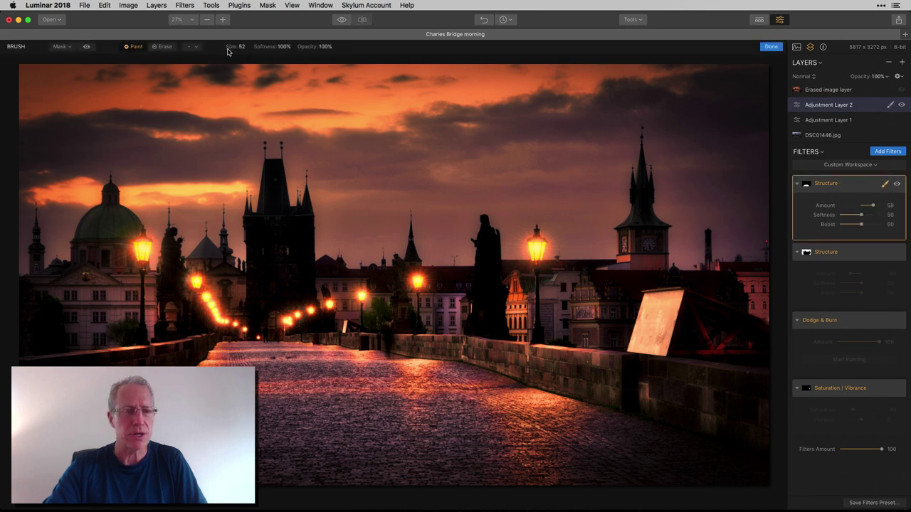
click(86, 47)
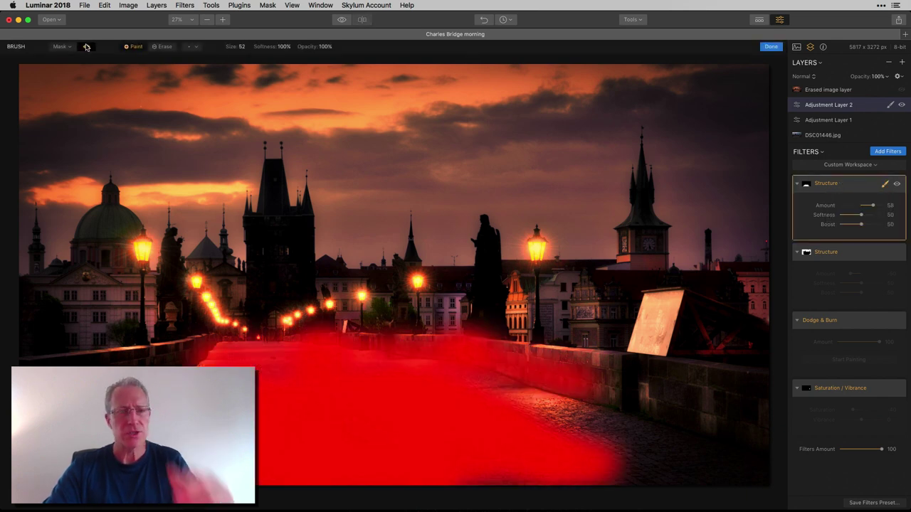
click(86, 47)
click(776, 47)
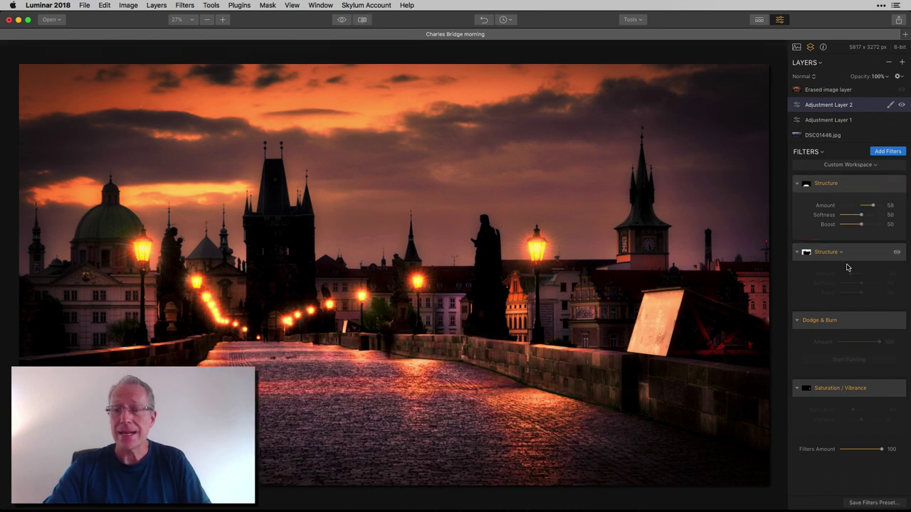
click(897, 254)
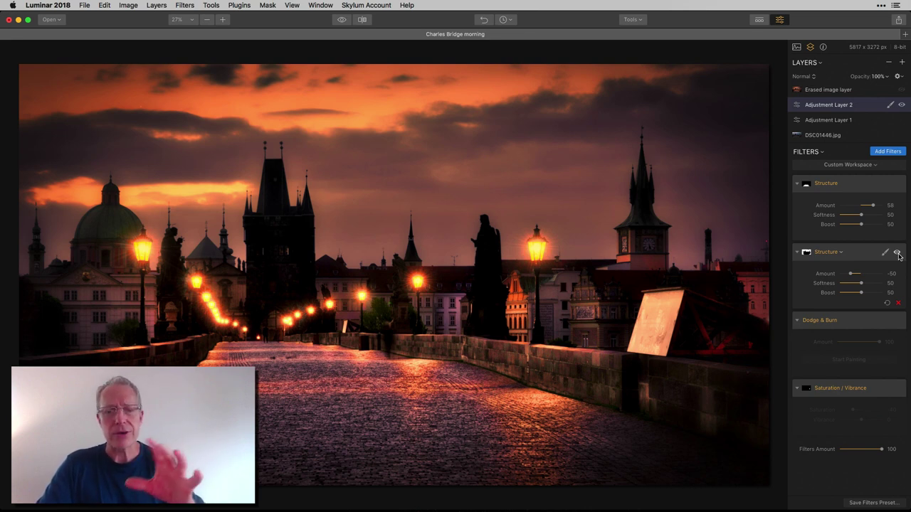
Step: Review the second Structure mask, enable Saturation / Vibrance at -40, and select the Erased image layer
click(885, 253)
click(848, 265)
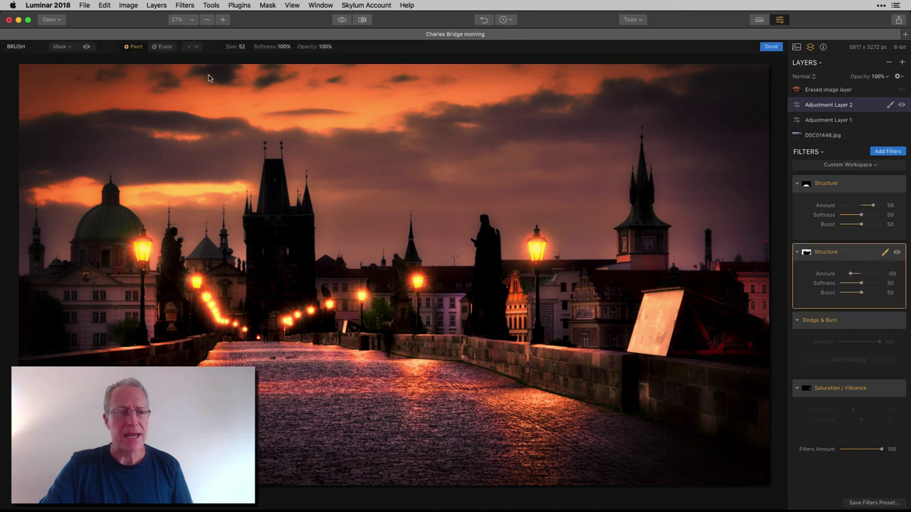
click(86, 47)
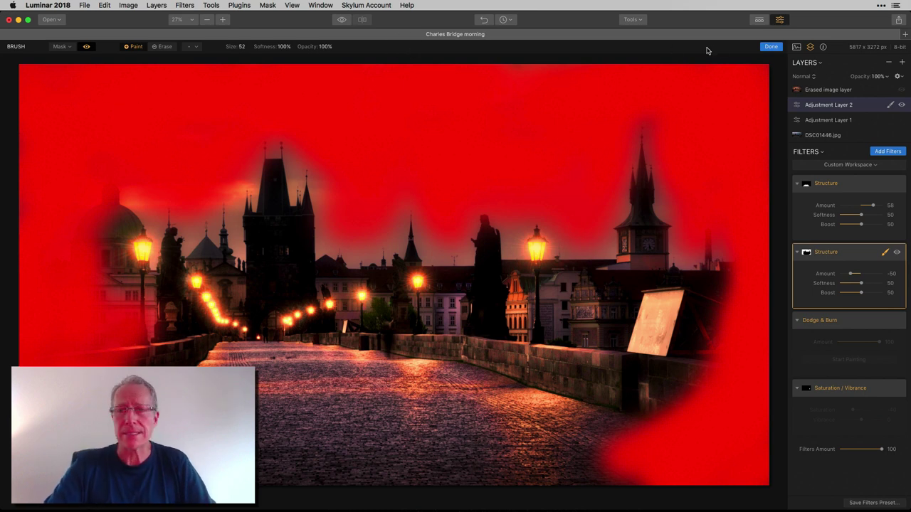
click(771, 48)
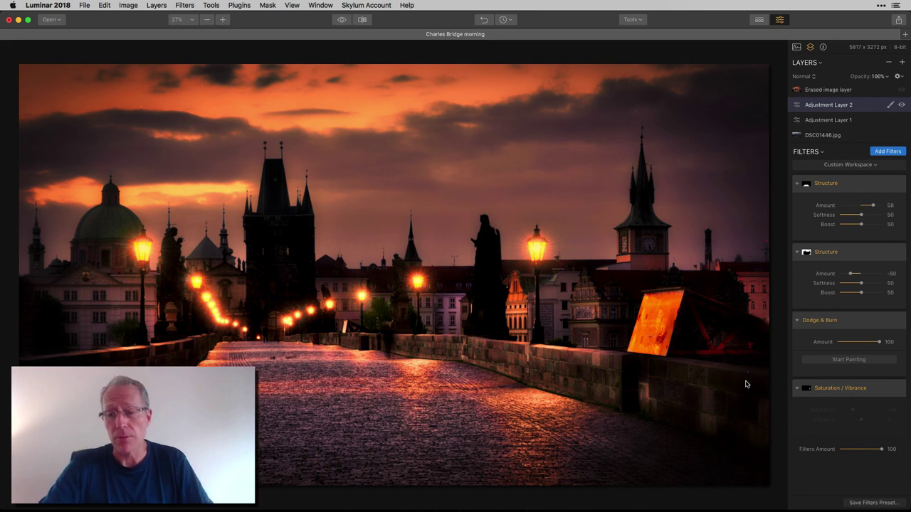
click(896, 388)
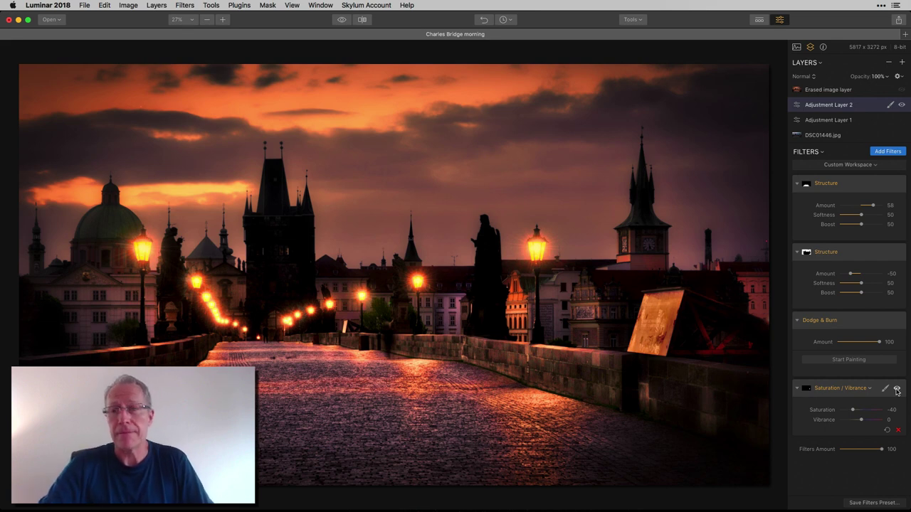
click(882, 90)
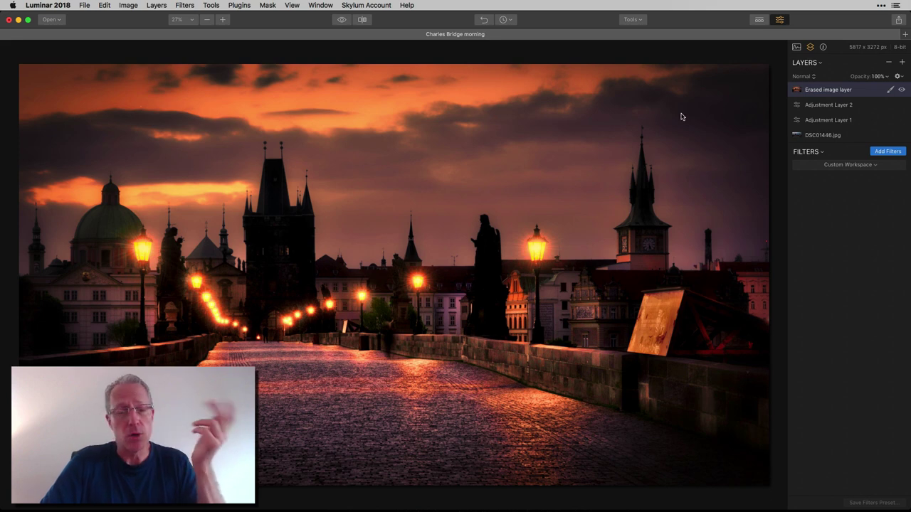
Step: Show and hide the camera shooting details, then compare edits with the Before/After split slider
click(823, 47)
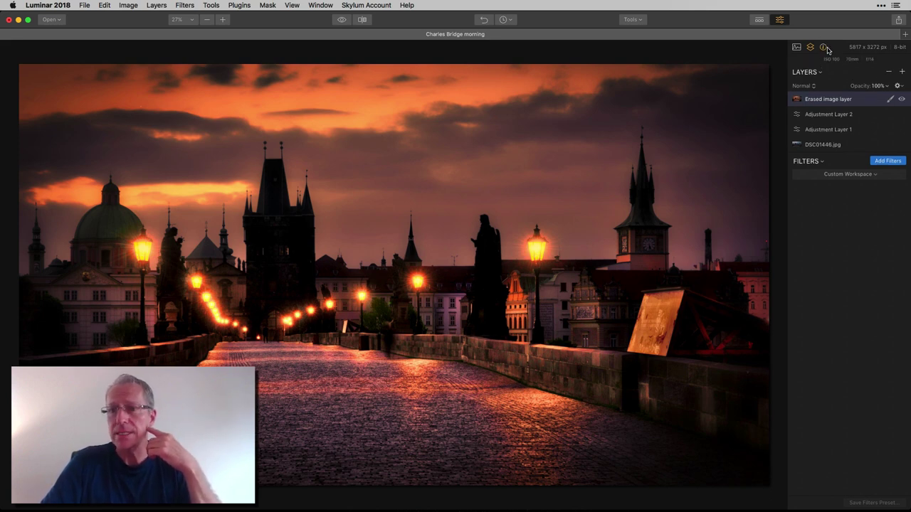
click(826, 48)
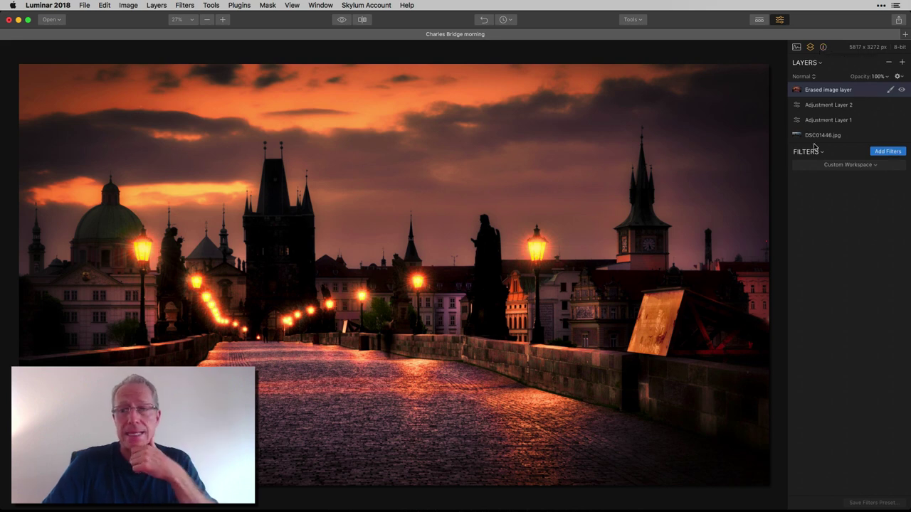
click(362, 19)
drag(327, 128, 176, 128)
click(364, 20)
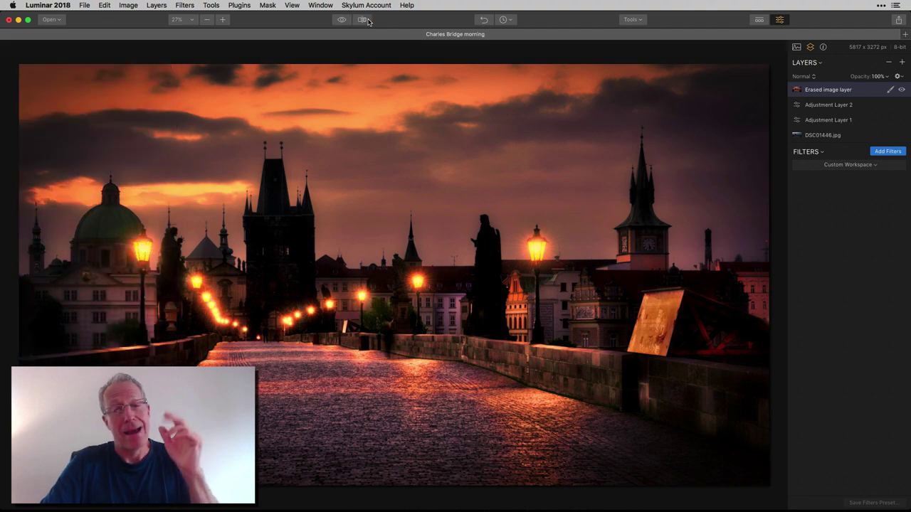
Step: Flip twice between the unedited original and the finished warm orange edit
click(342, 20)
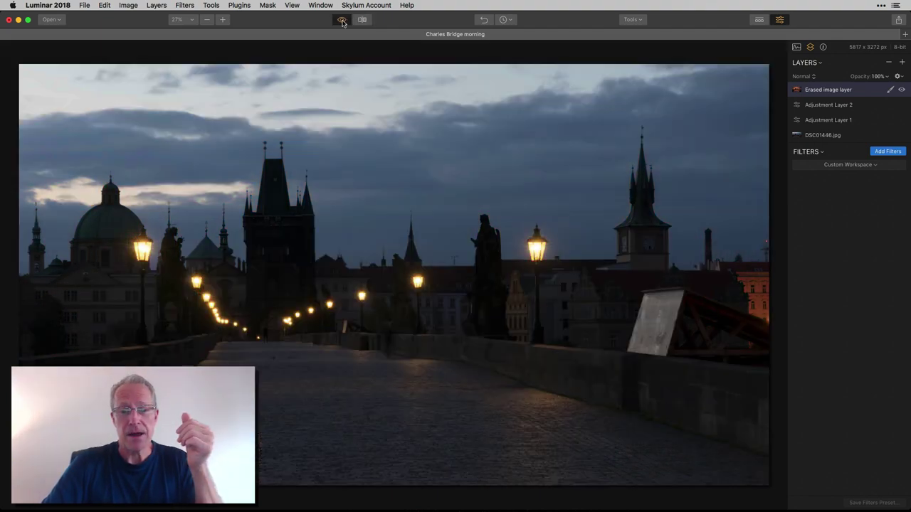
click(342, 21)
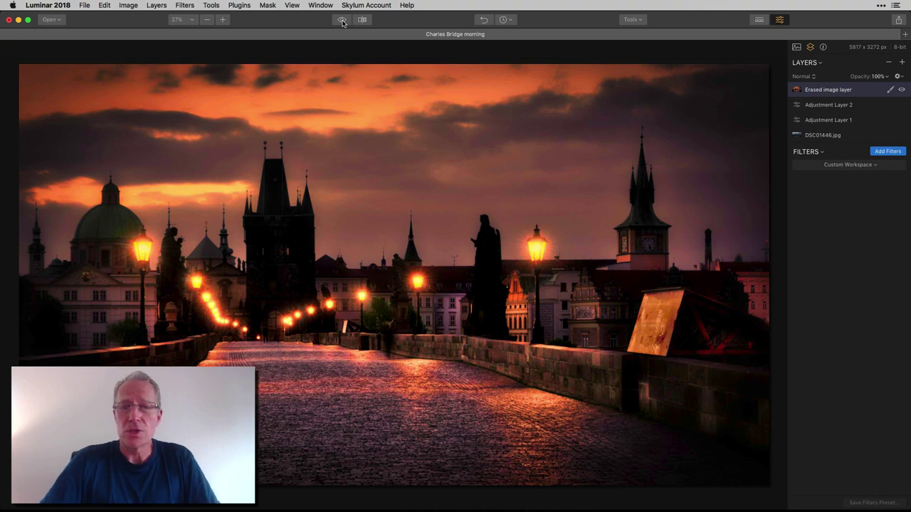
click(342, 21)
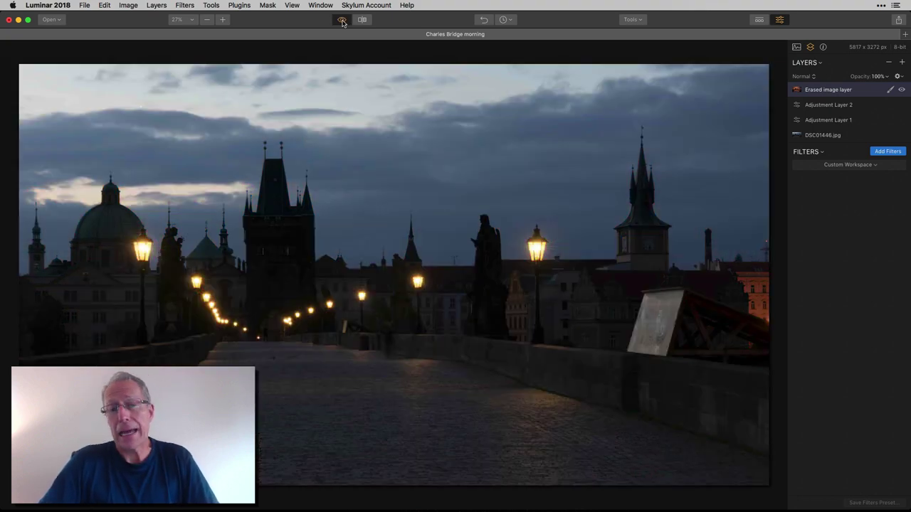
click(342, 22)
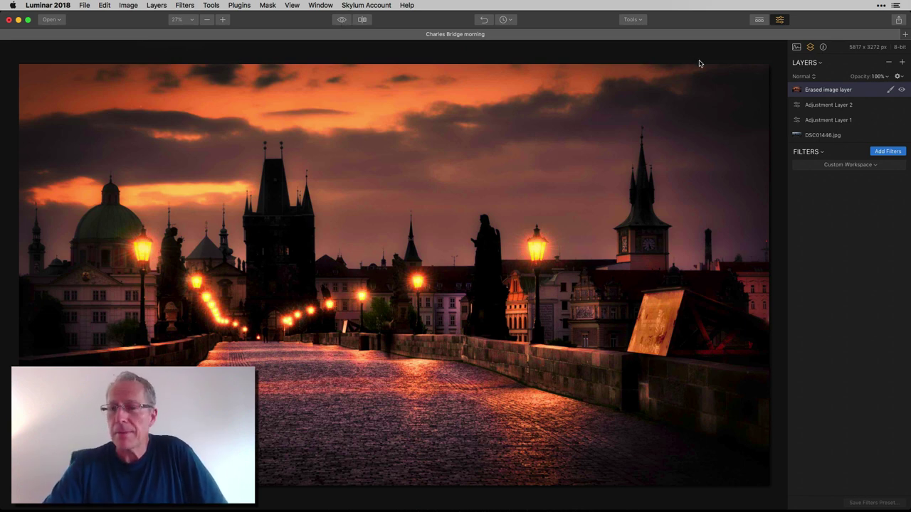
Step: Add a new Adjustment Layer 3 with a Vignette set to Amount -73, Size 37 and Inner Light 43
click(901, 62)
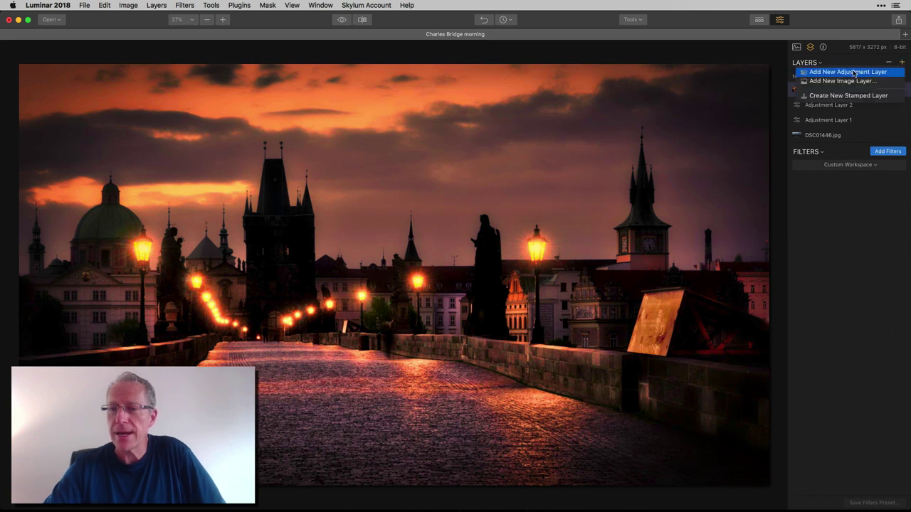
click(853, 73)
click(899, 166)
scroll(756, 180, up, 5)
click(755, 186)
click(696, 49)
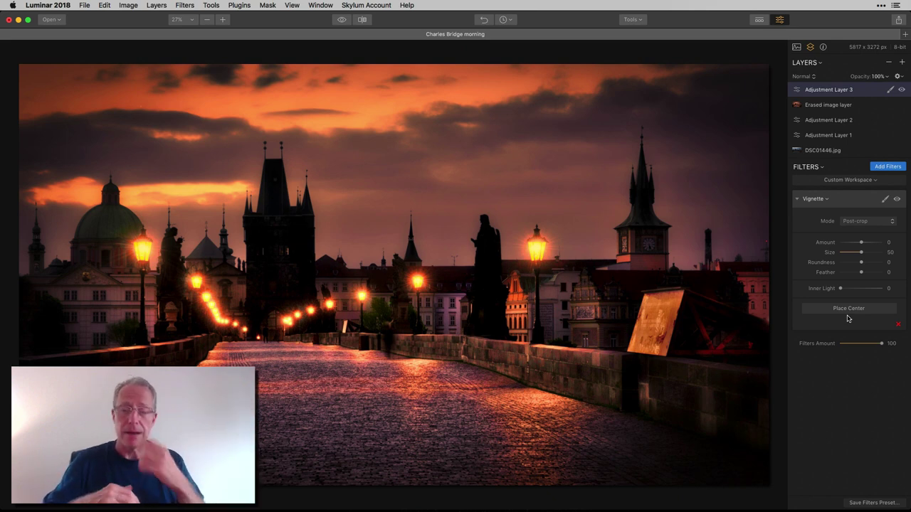
mouse_move(861, 242)
mouse_down()
mouse_move(845, 244)
mouse_move(856, 253)
mouse_up()
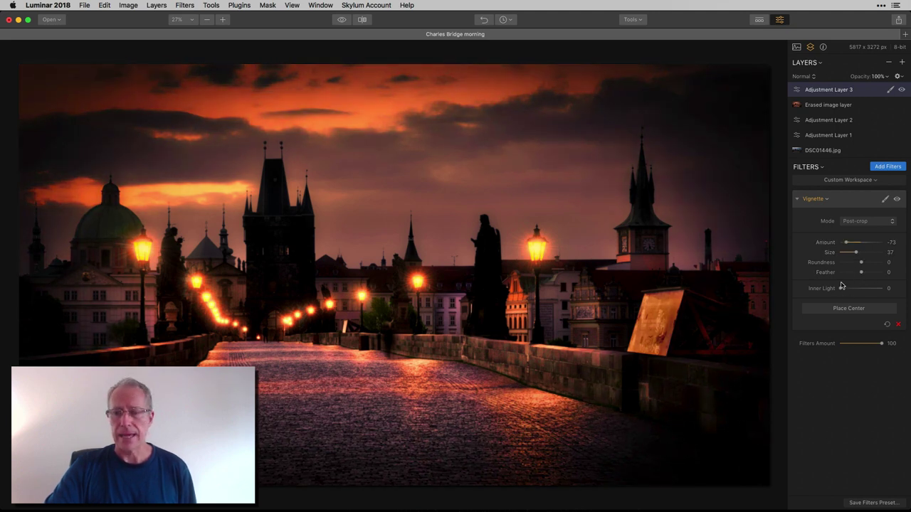
drag(843, 292, 858, 291)
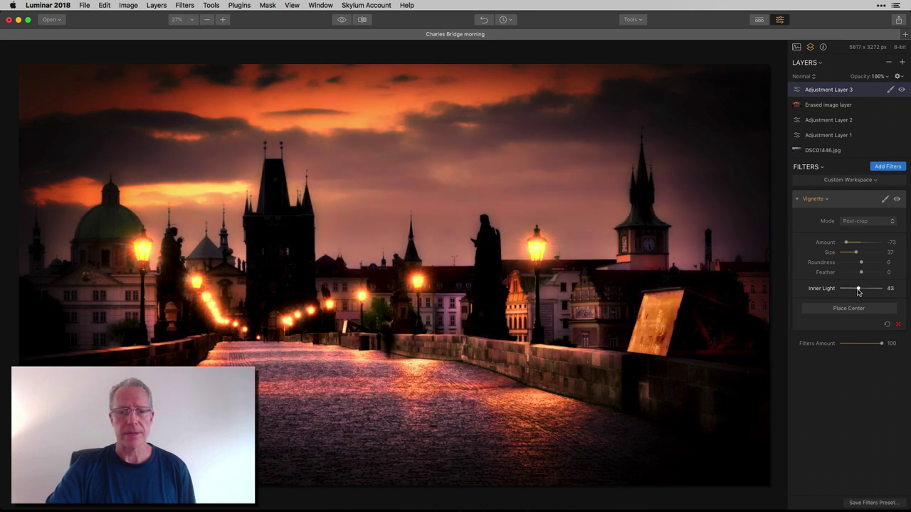